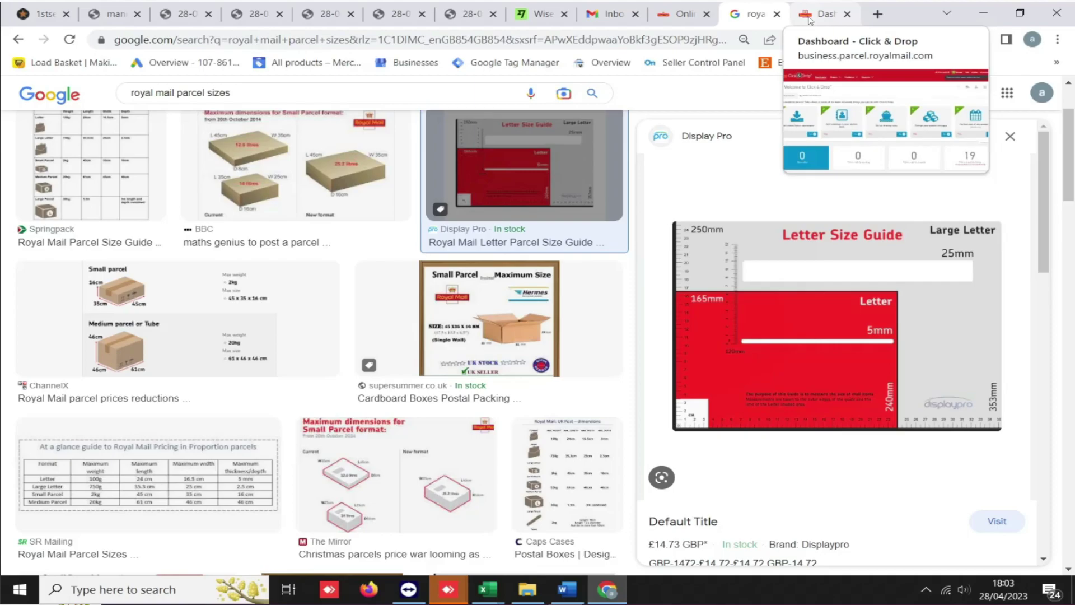
Step: Switch to the Royal Mail Click & Drop dashboard and show its introductory setup steps for new users
left_click(808, 17)
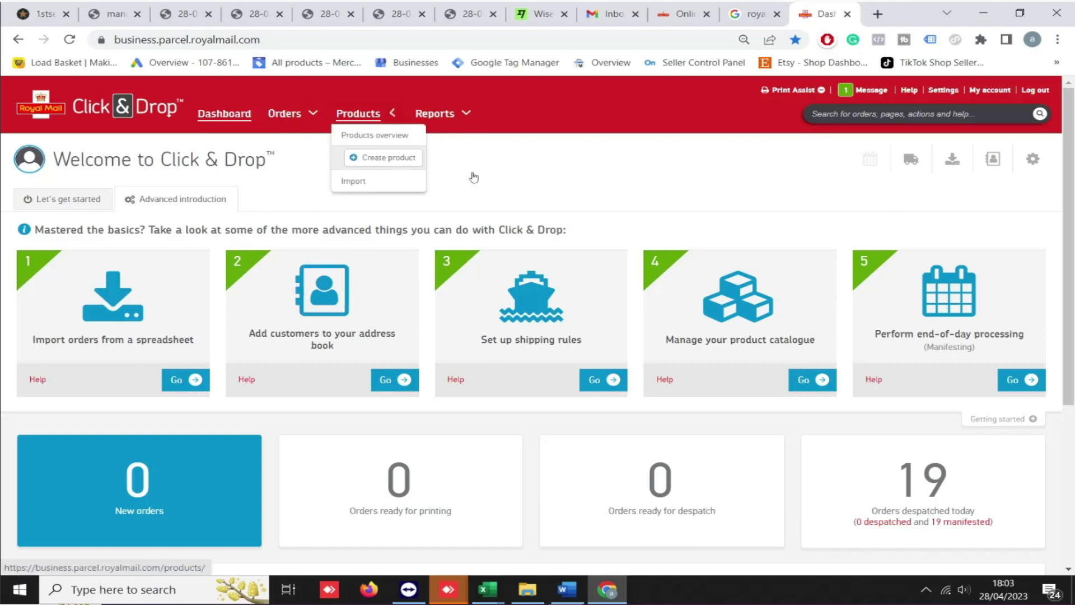
mouse_move(442, 114)
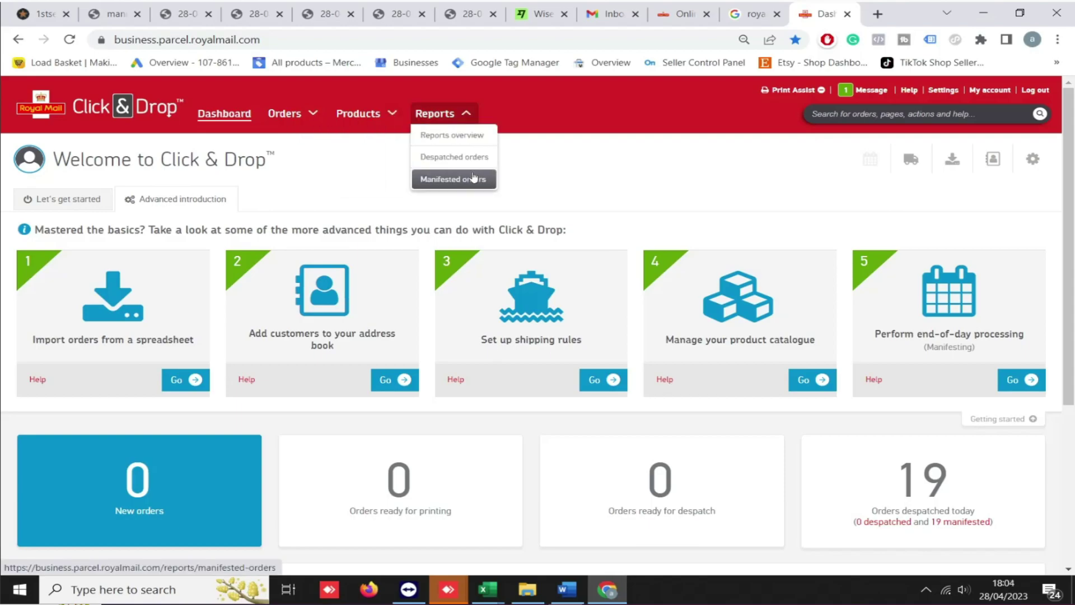
left_click(91, 205)
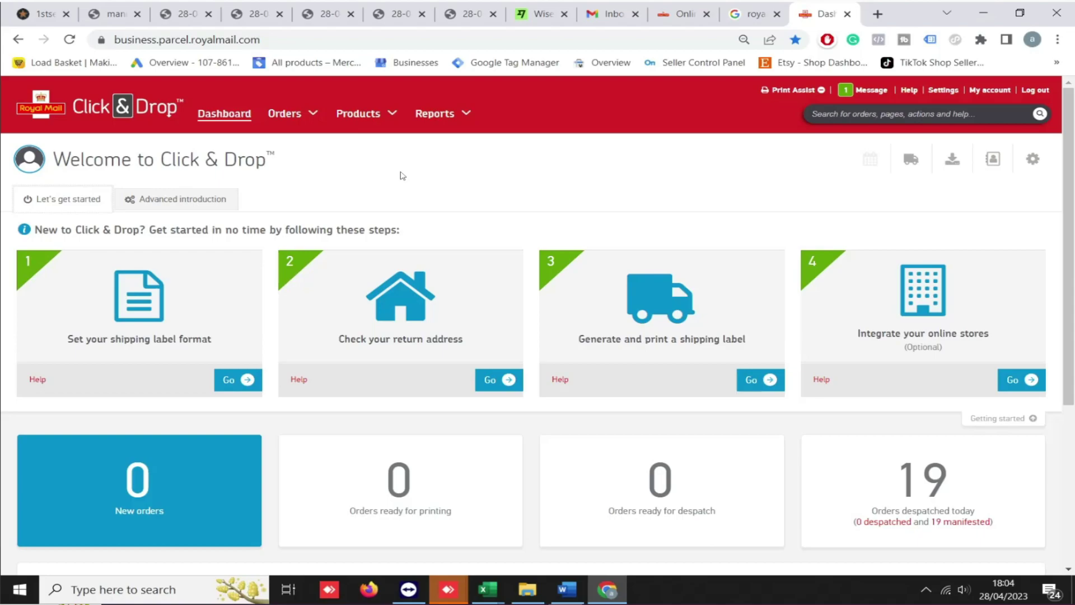
Step: Review the printout, label and despatch note formats in the shipping label settings, and return to the dashboard
left_click(235, 380)
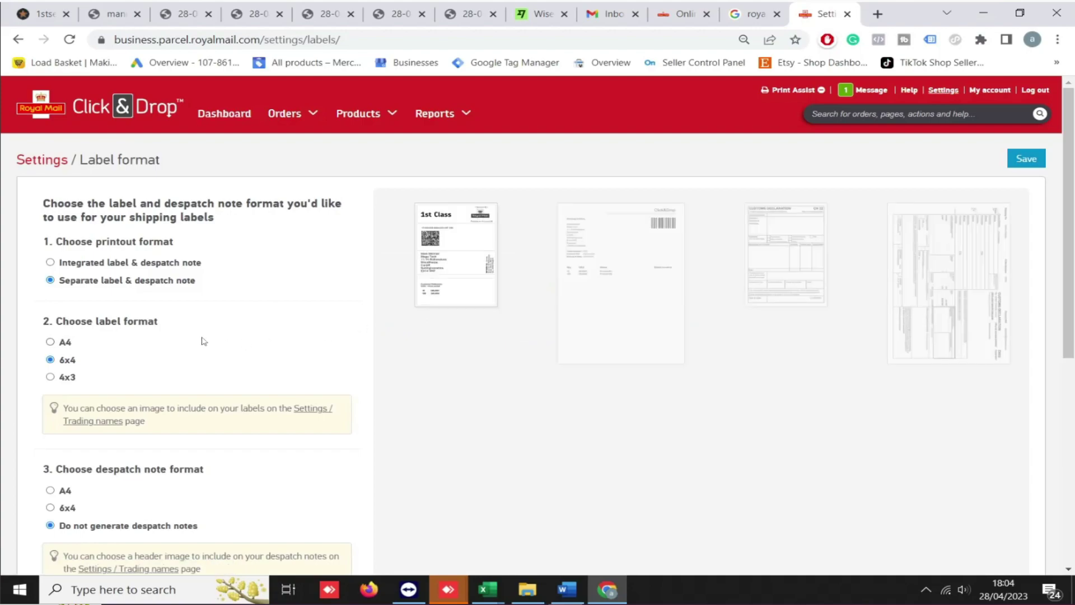
scroll(205, 346, "down", 1)
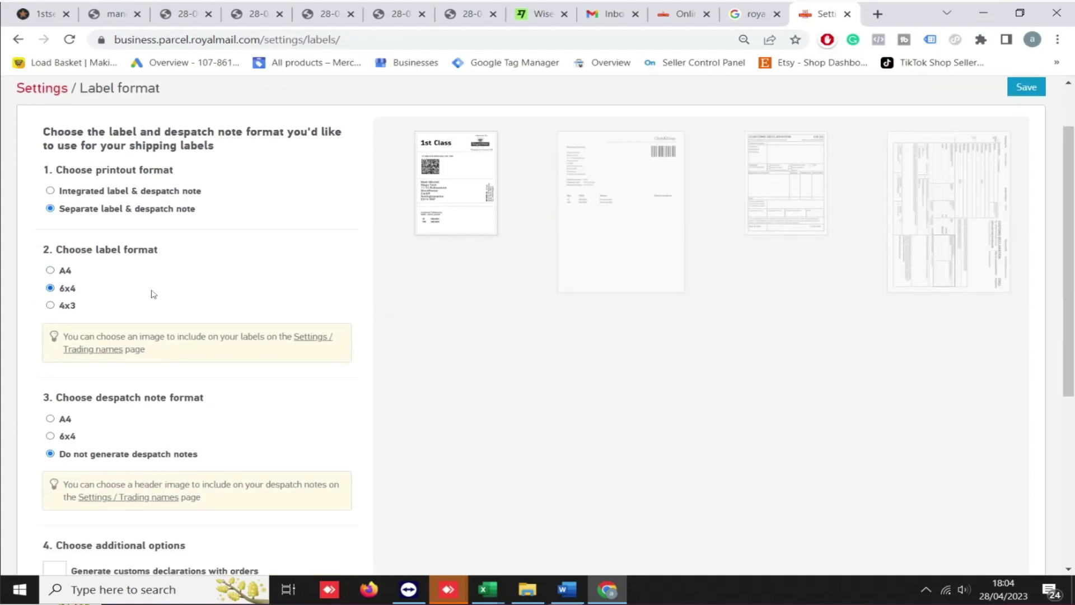
scroll(153, 294, "down", 1)
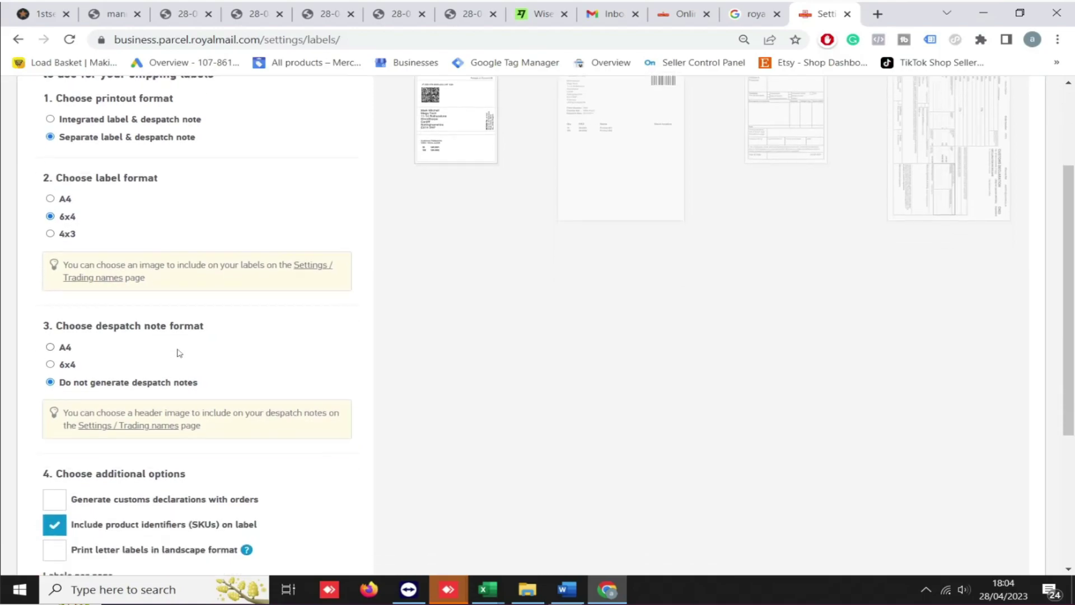
scroll(179, 353, "up", 2)
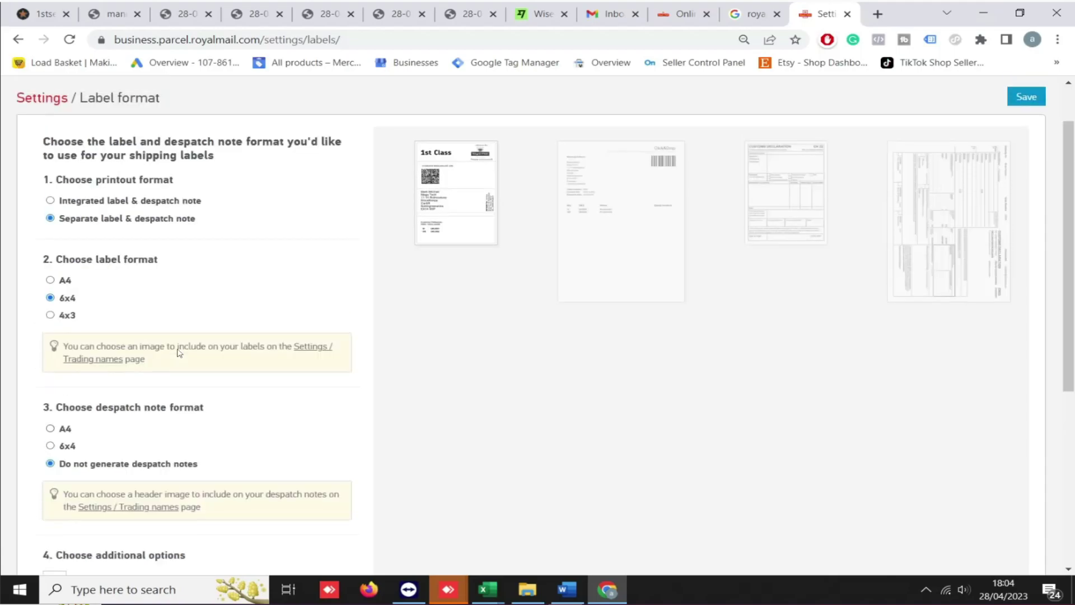
left_click(132, 113)
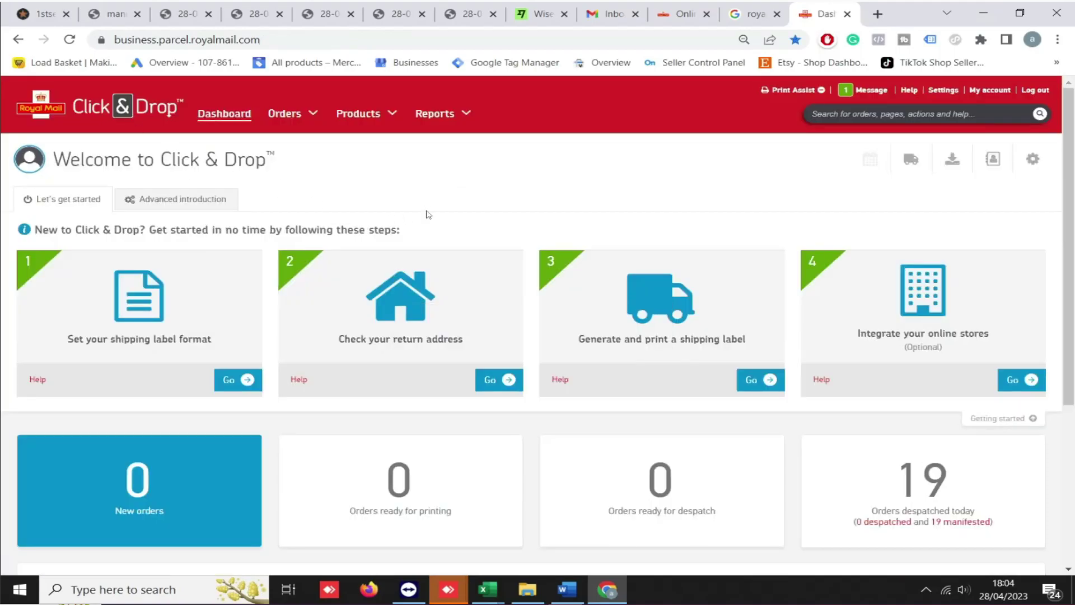
Step: Start a spreadsheet order import from the advanced introduction and upload the file 28-04-23 test.xlsx
mouse_move(619, 340)
left_click(202, 200)
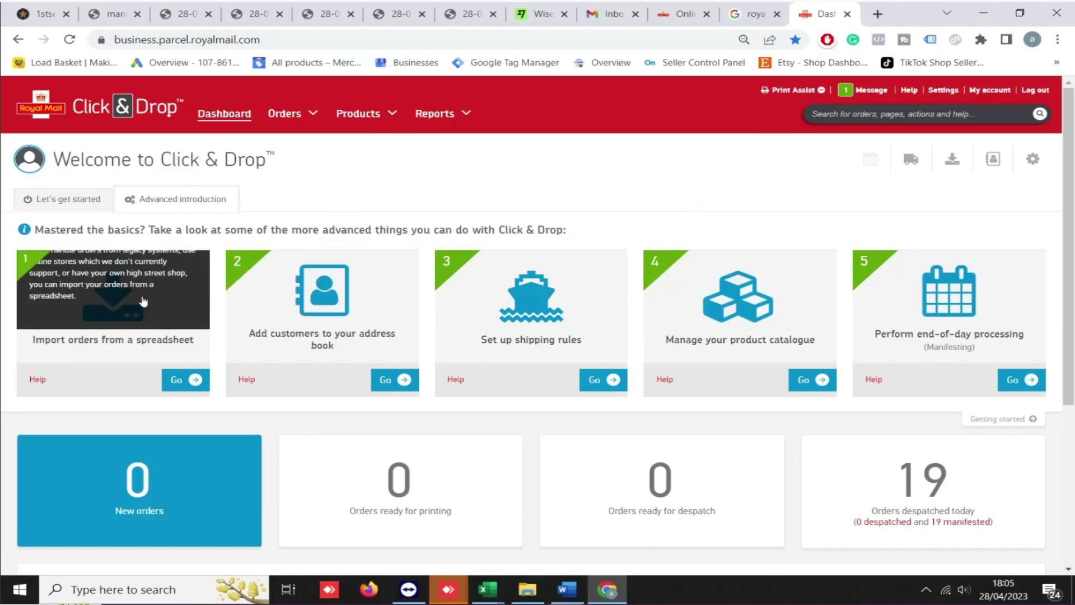
left_click(180, 380)
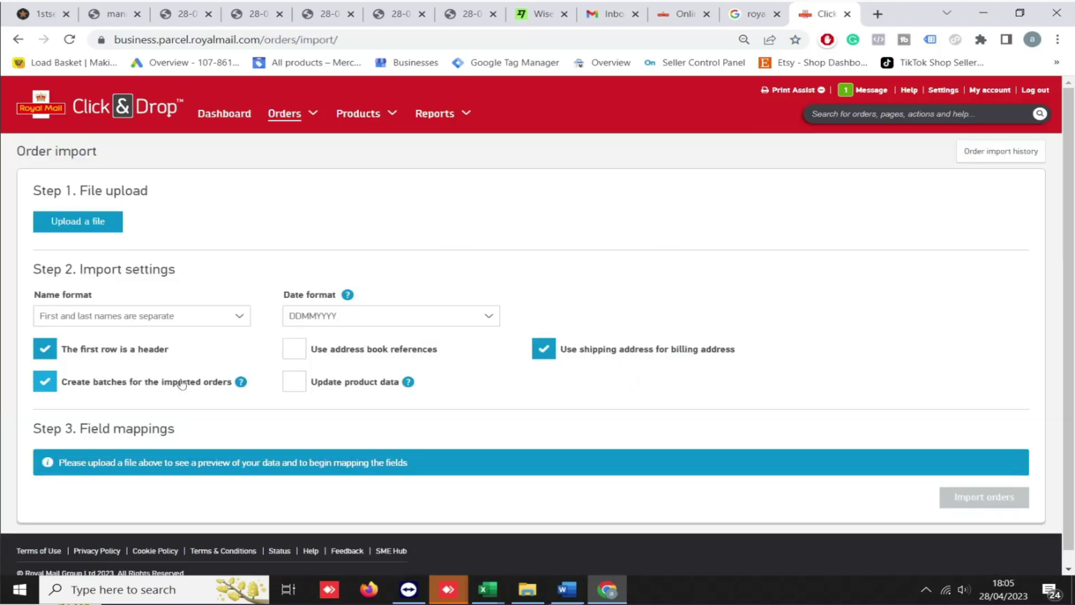
left_click(92, 223)
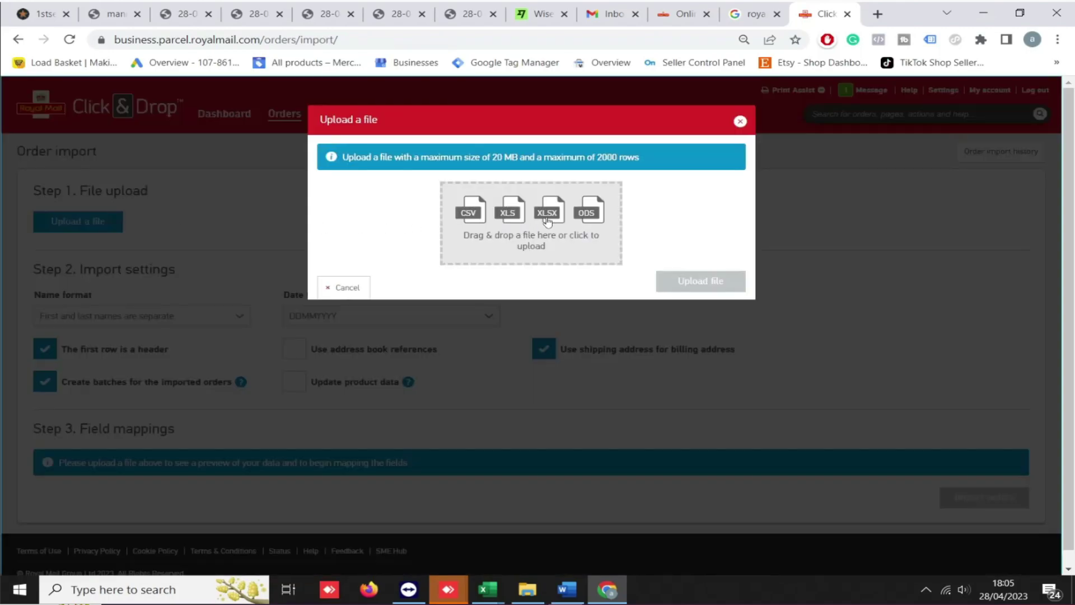
left_click(547, 221)
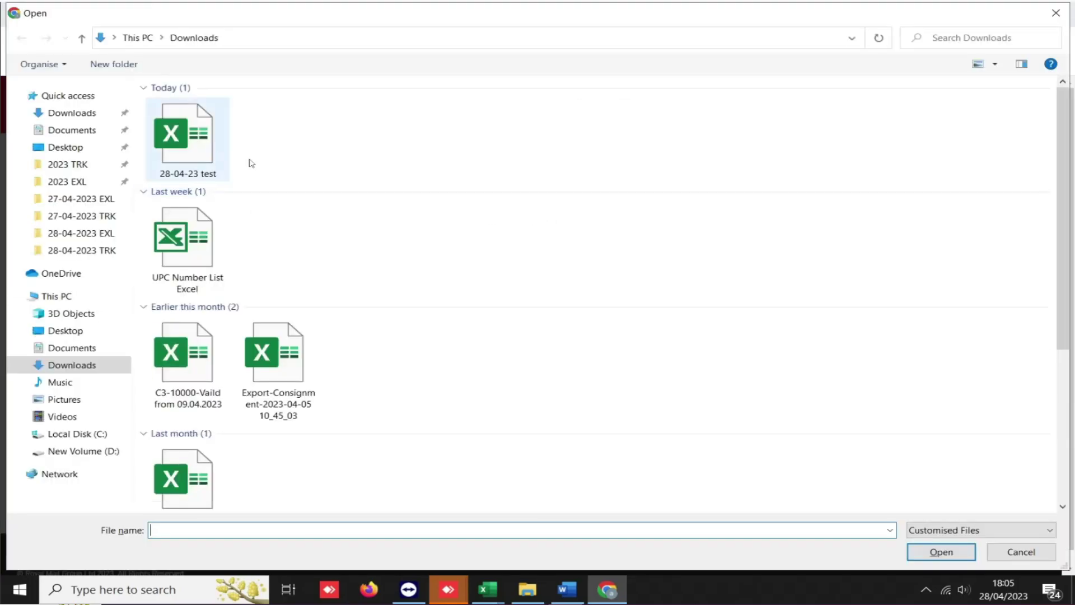
left_click(204, 176)
left_click(941, 551)
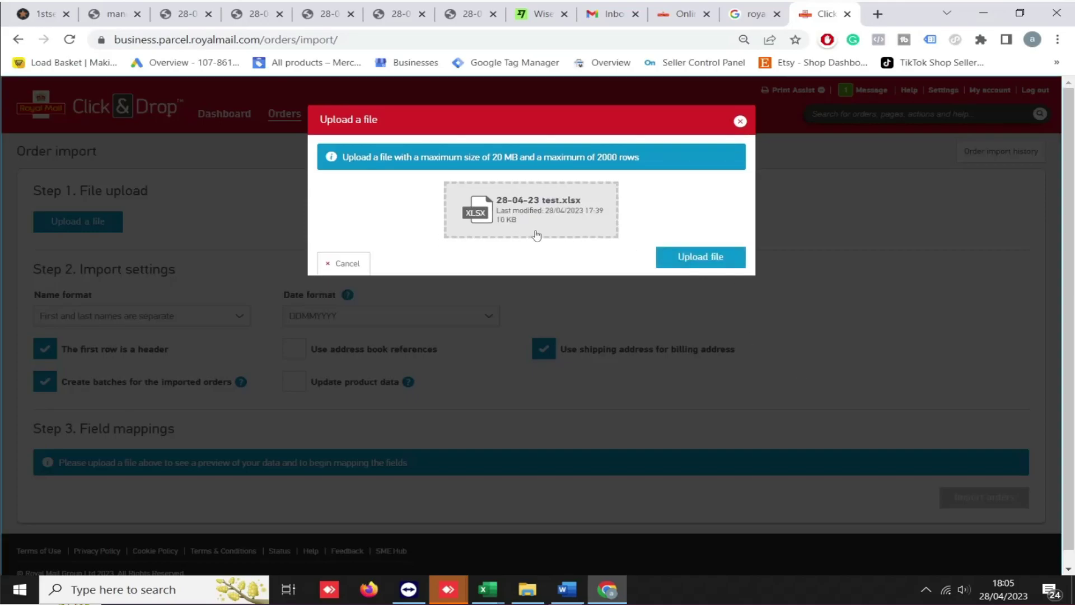
left_click(662, 257)
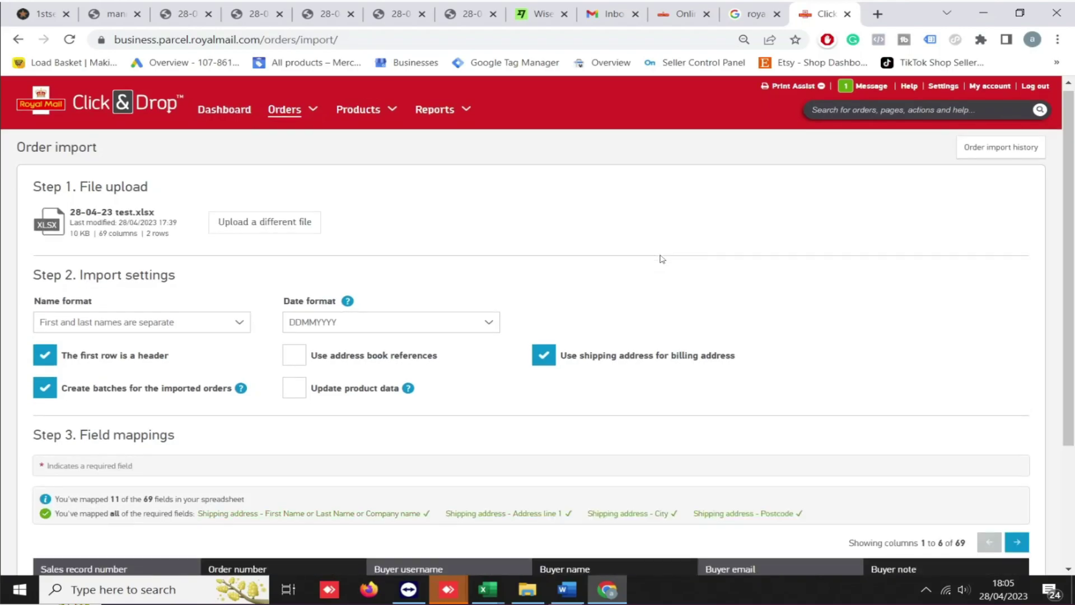
Step: Examine the spreadsheet's field mappings and the mapping options available for the Buyer name column
scroll(661, 259, "down", 2)
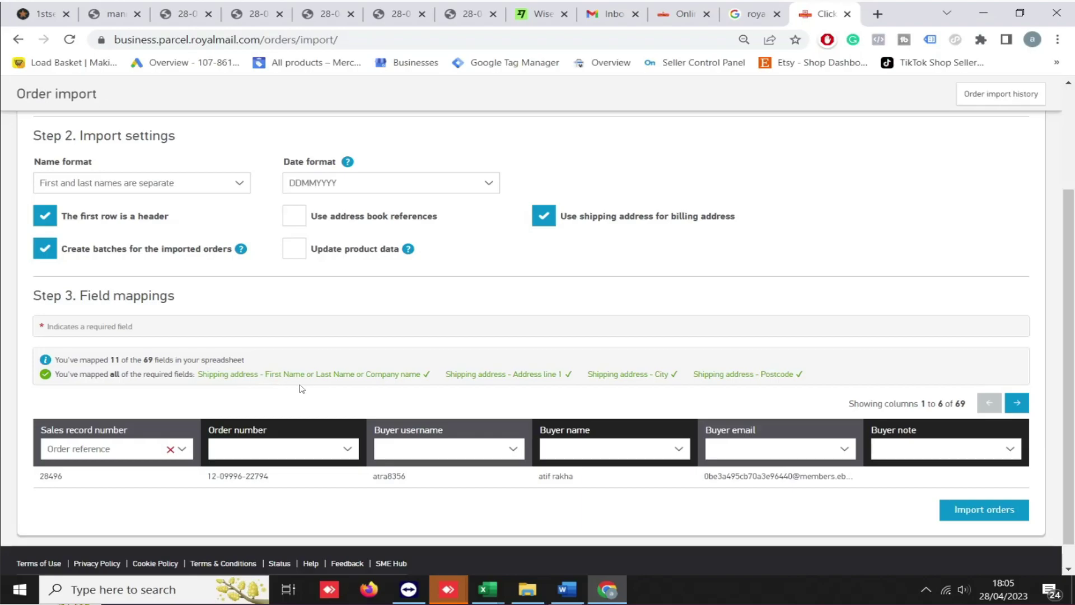
left_click(1017, 405)
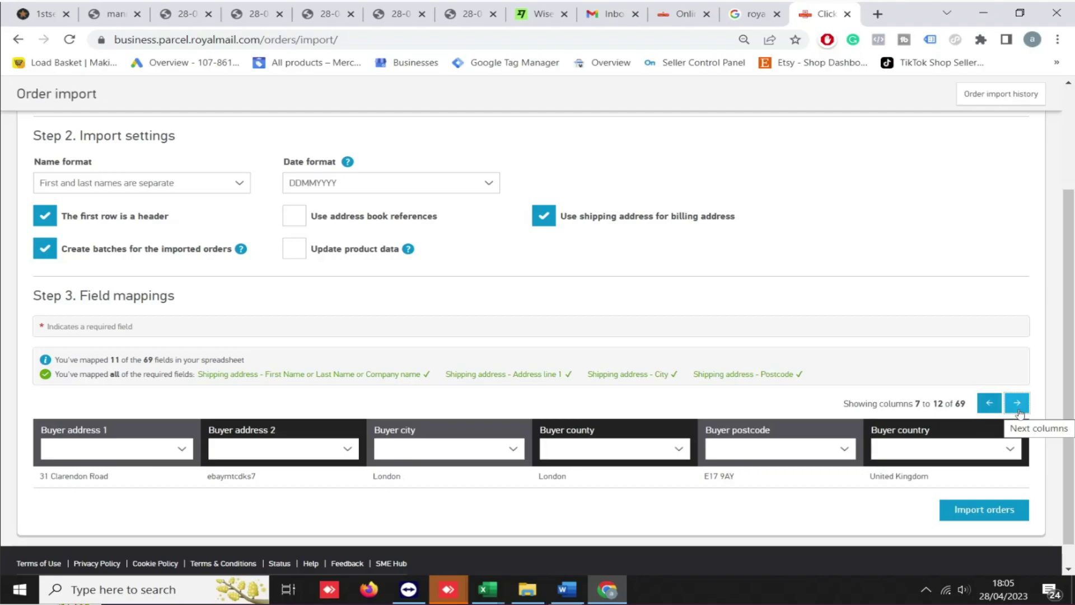
left_click(988, 403)
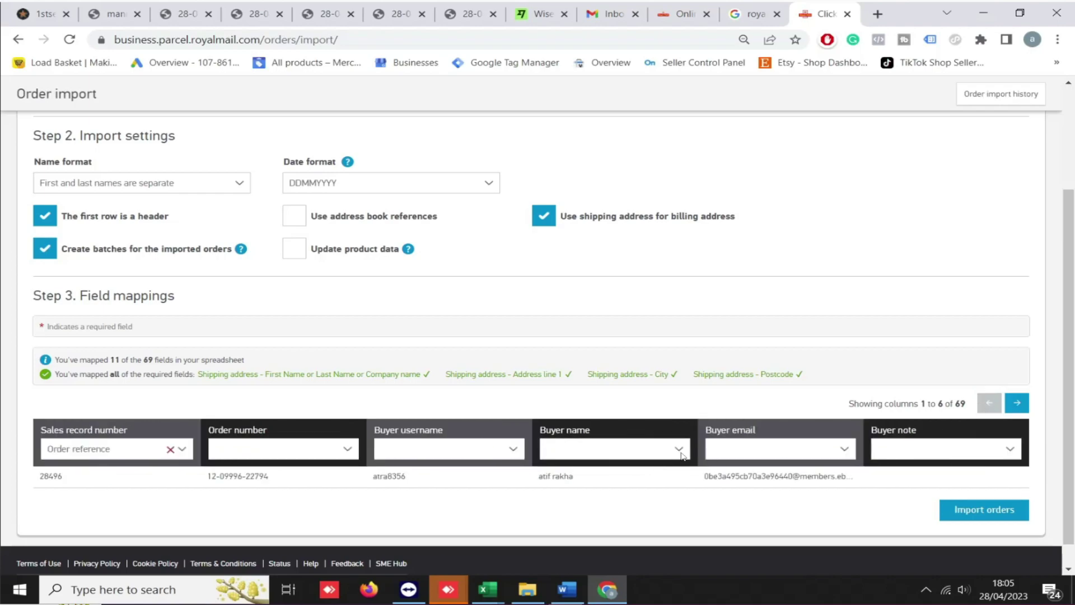
left_click(649, 449)
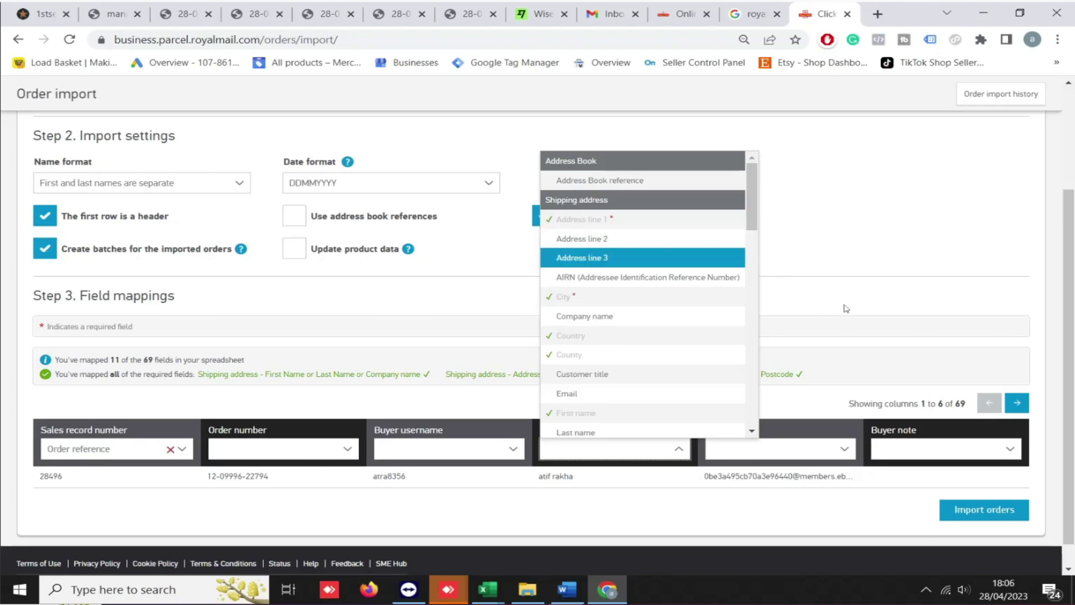
left_click(548, 422)
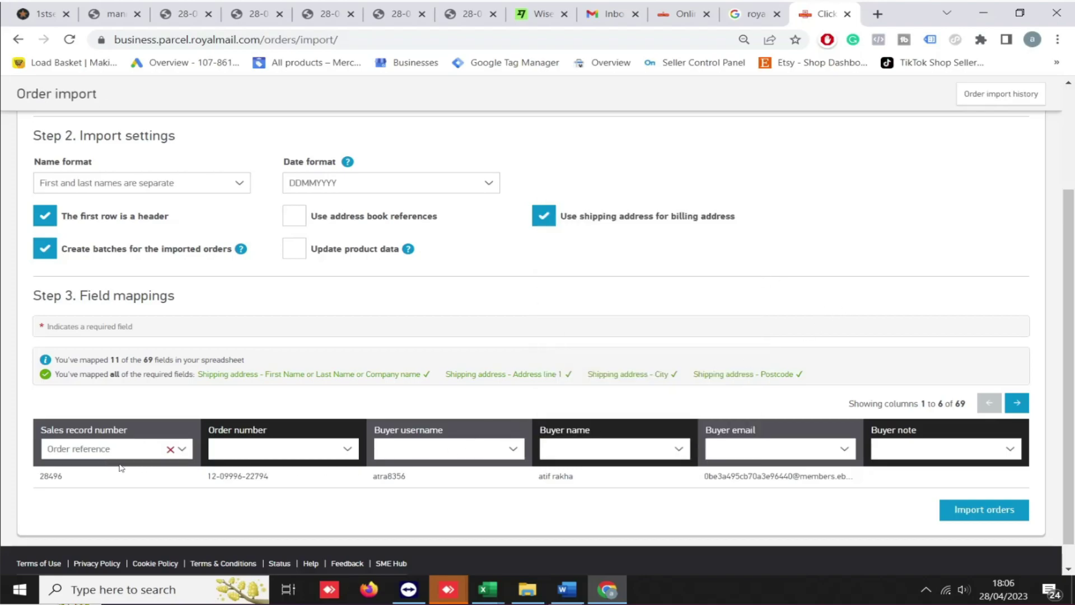
Step: Remove the Order reference mapping from the Sales record number column and leave the column unmapped
left_click(171, 451)
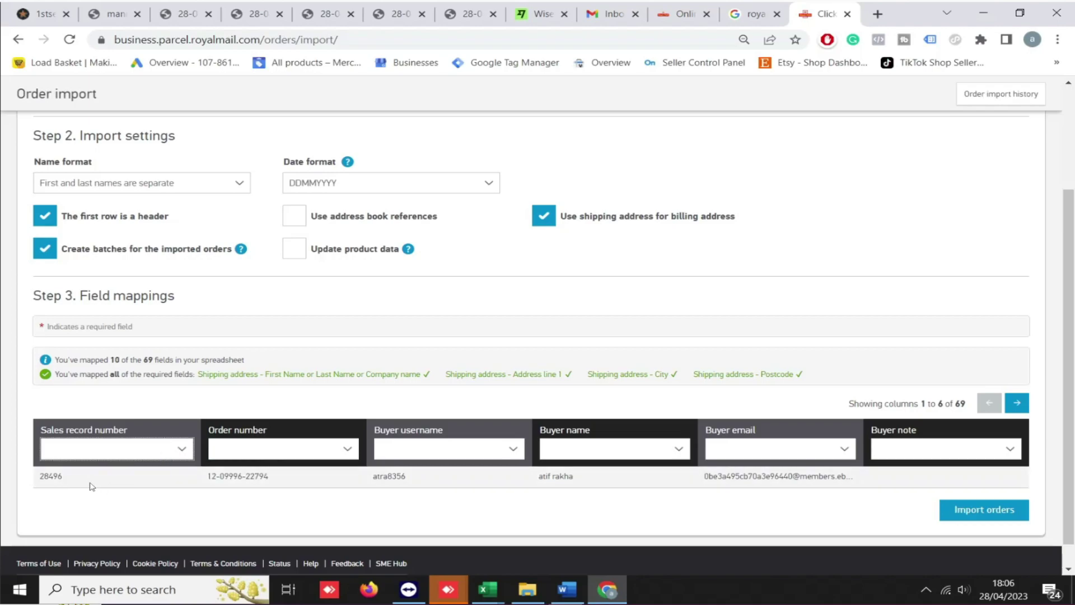
left_click(181, 450)
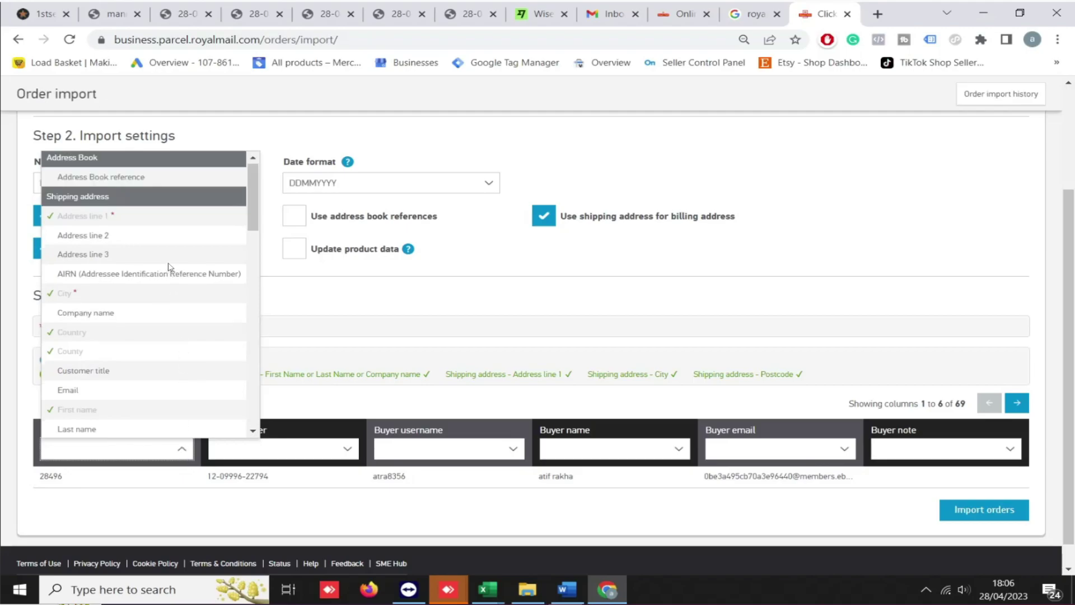
left_click(361, 336)
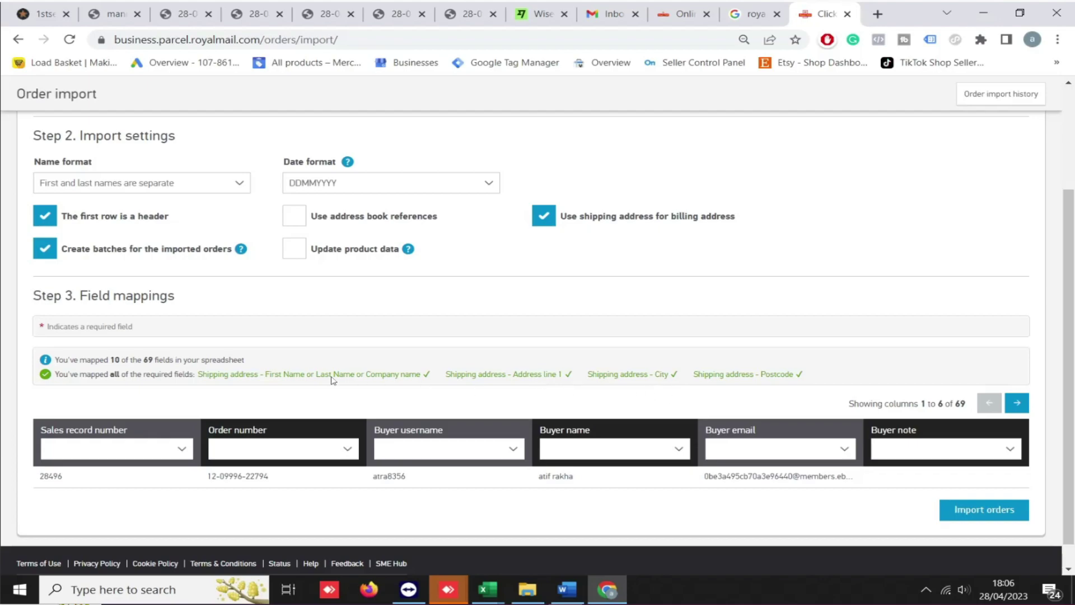
Step: Check the mappings up to the Post to columns, import the order and open the imported batches
left_click(1020, 411)
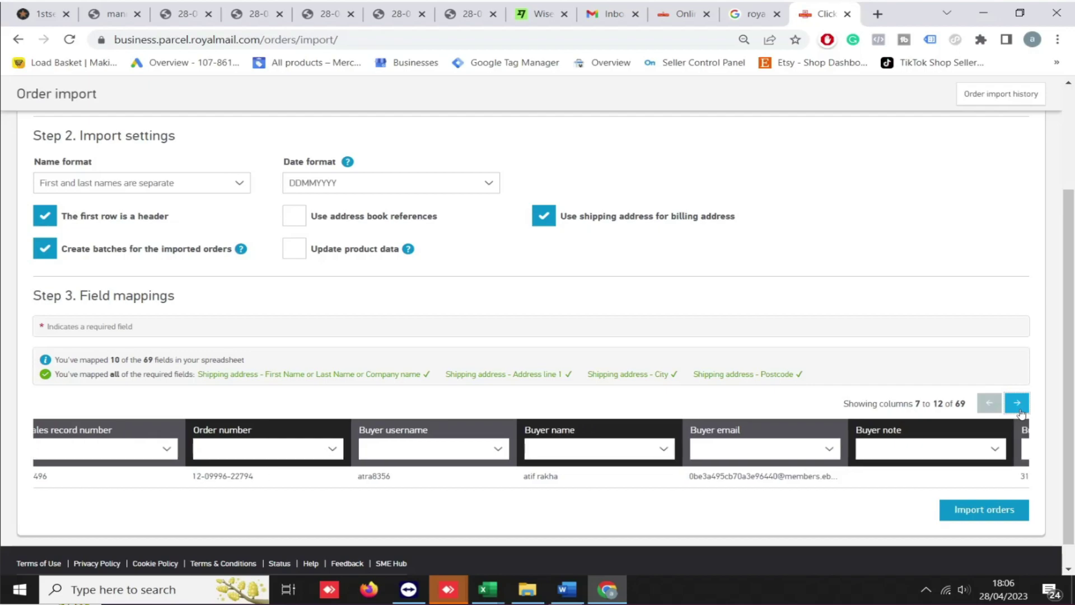
left_click(1019, 411)
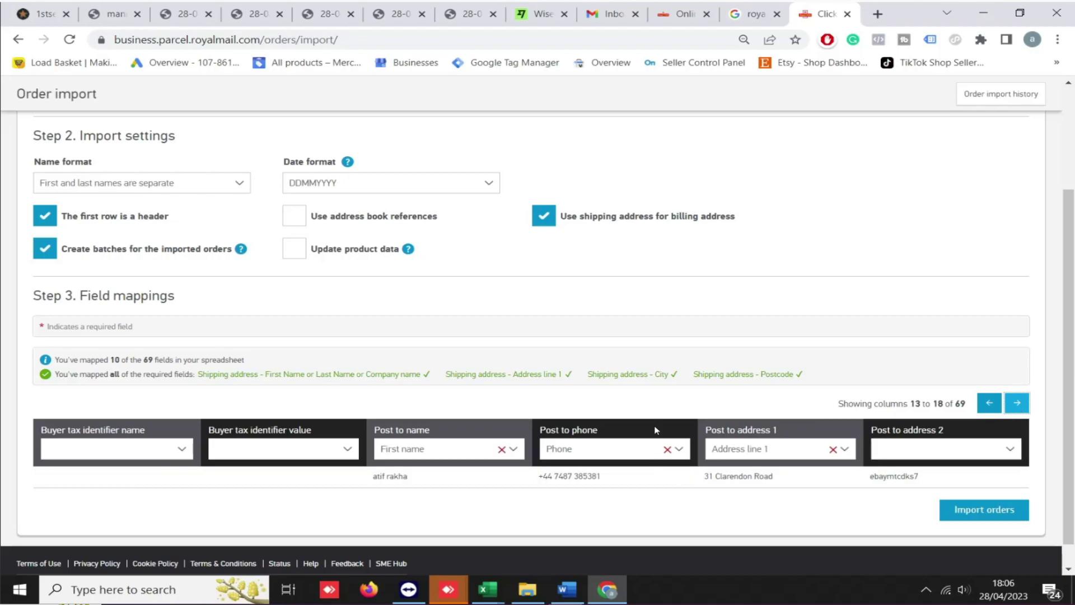
left_click(958, 516)
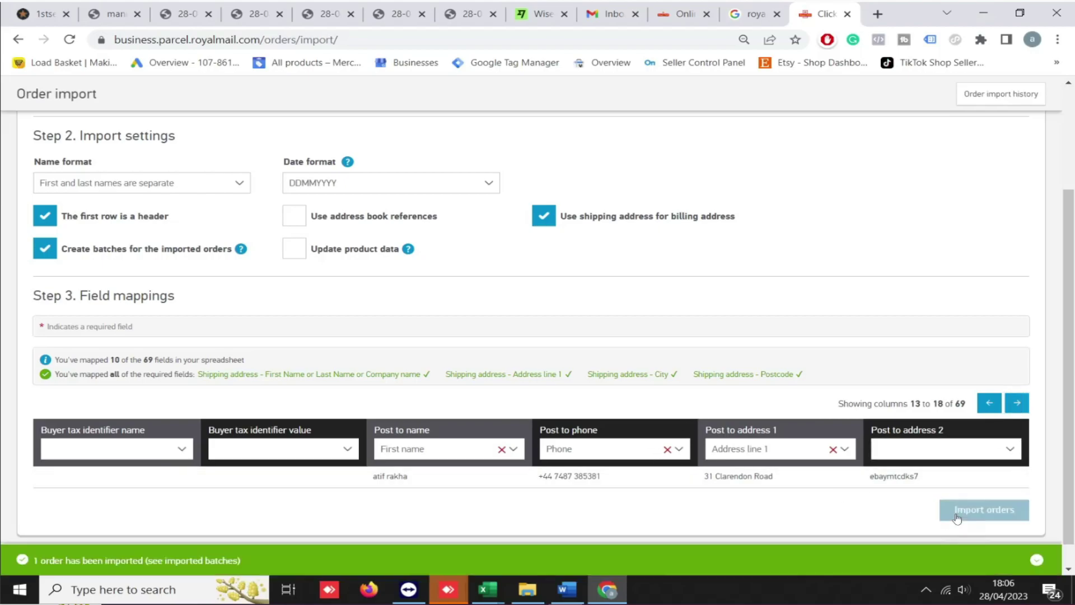
scroll(460, 493, "down", 1)
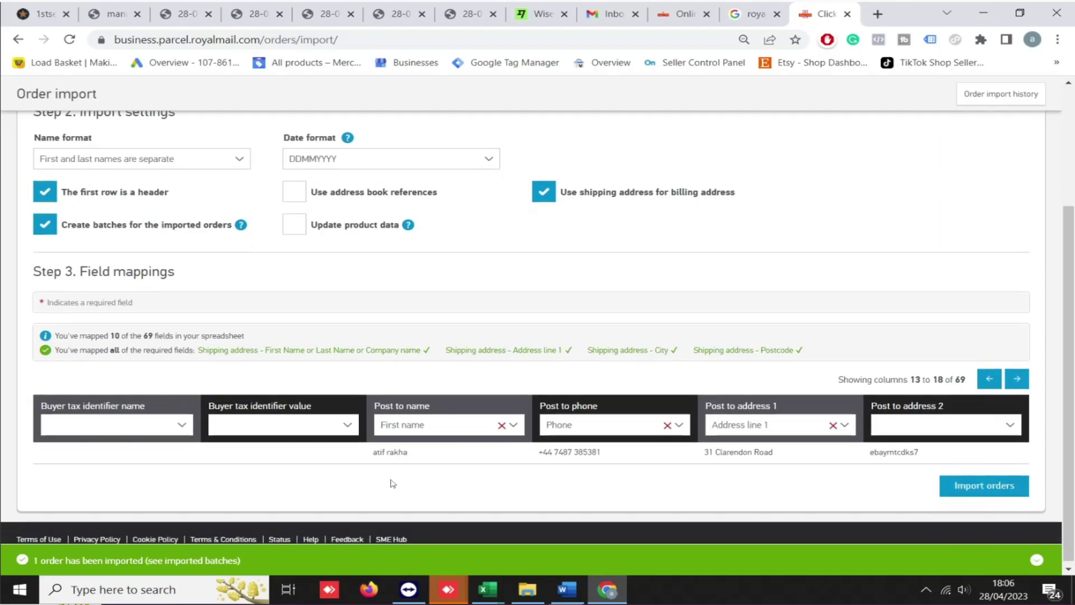
left_click(210, 561)
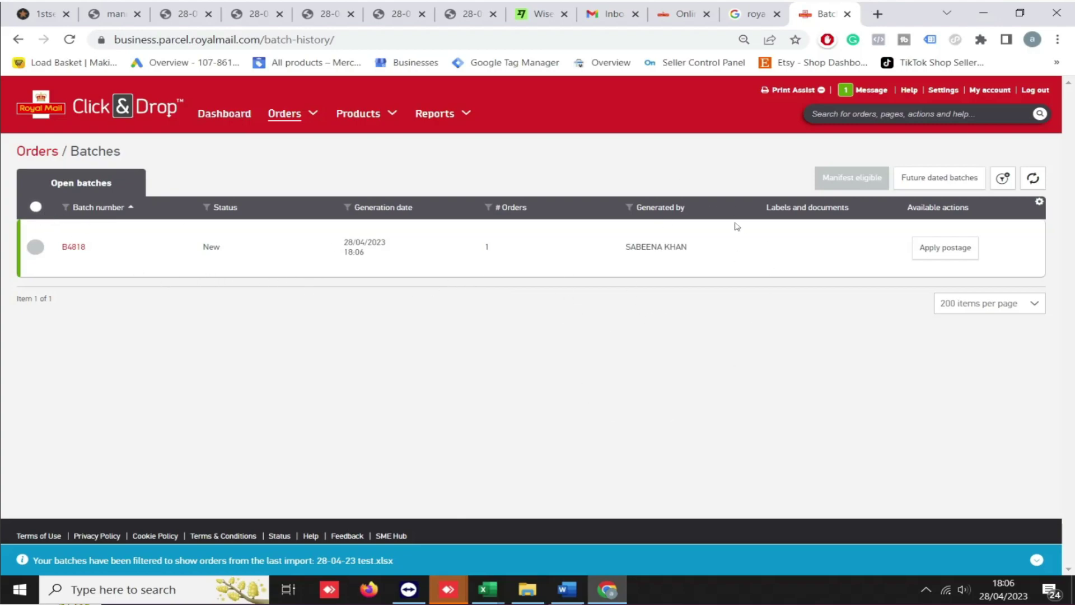
Step: Select the imported batch and its order, and start applying postage to the order
left_click(35, 208)
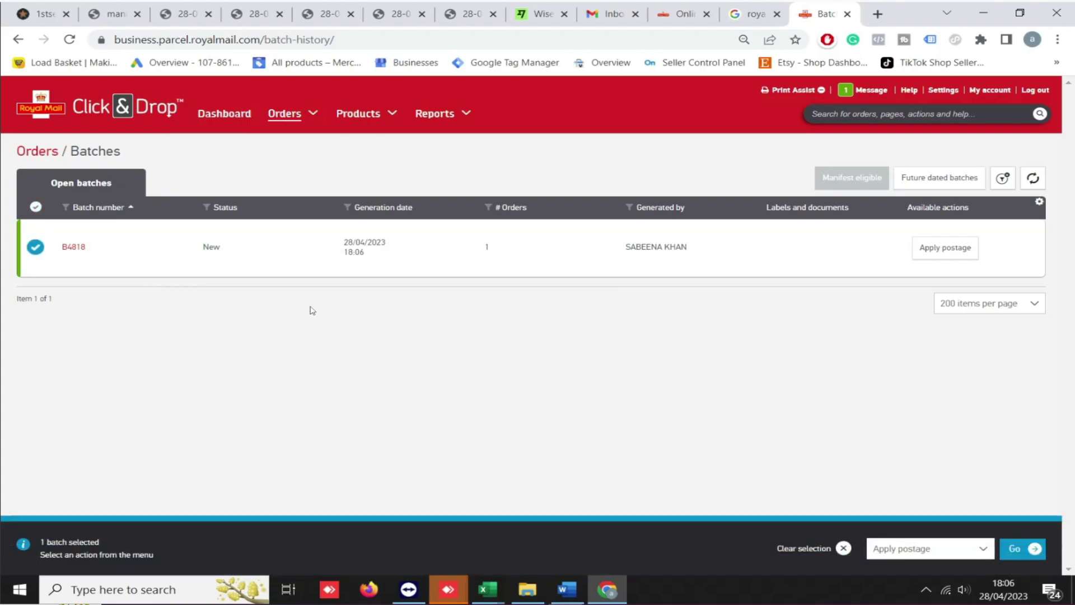
left_click(1011, 554)
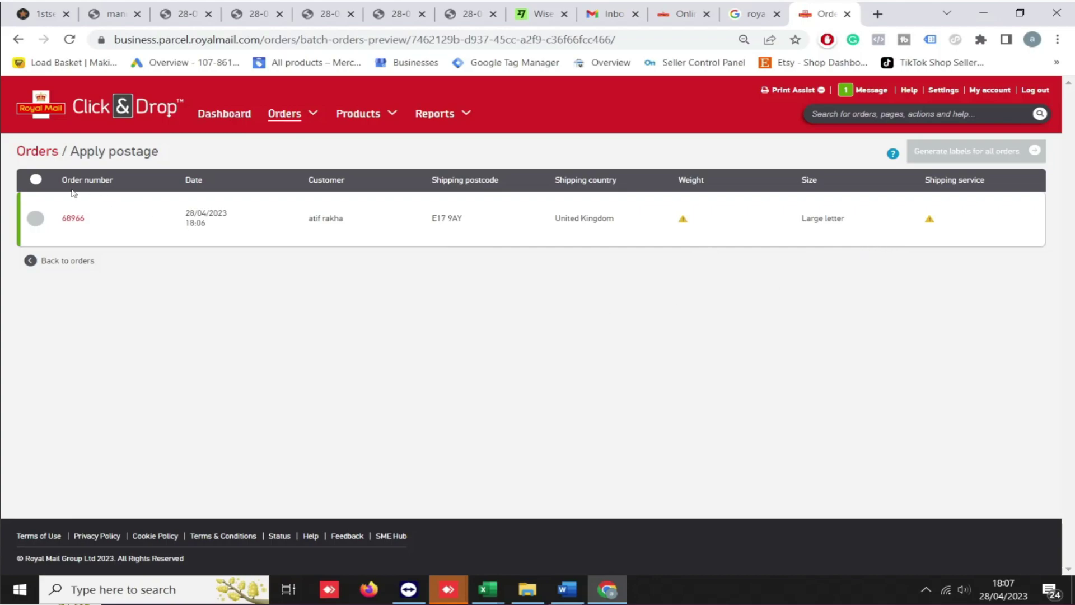
left_click(36, 180)
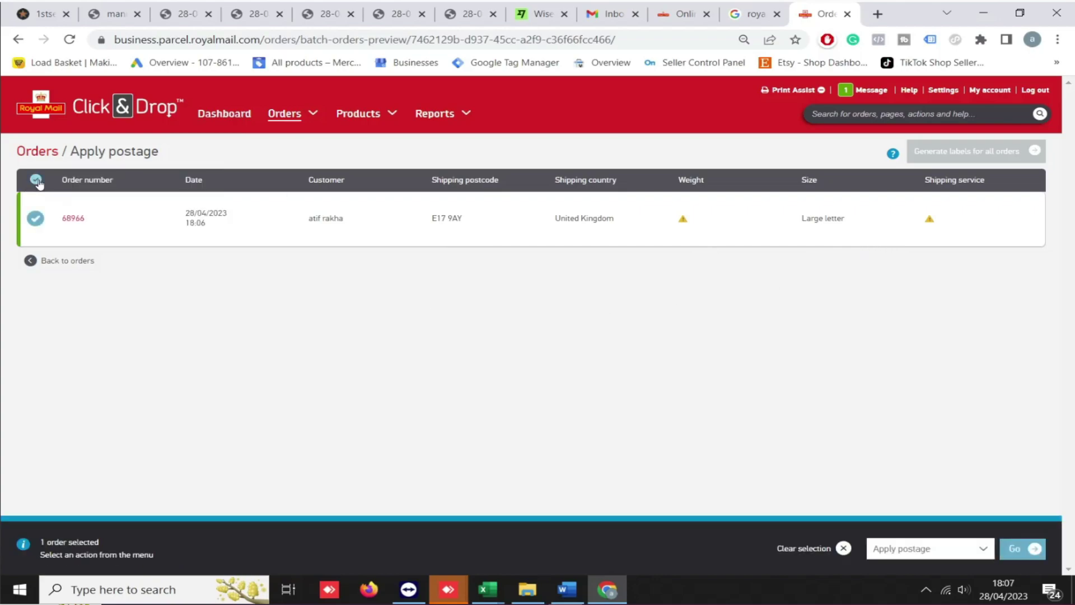
left_click(1024, 549)
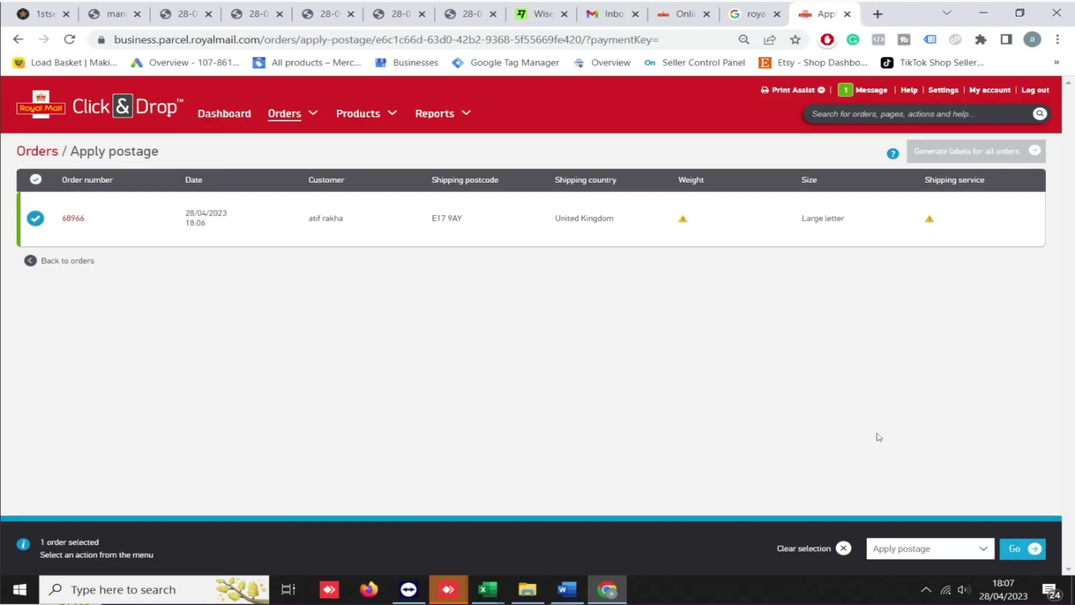
left_click(1028, 550)
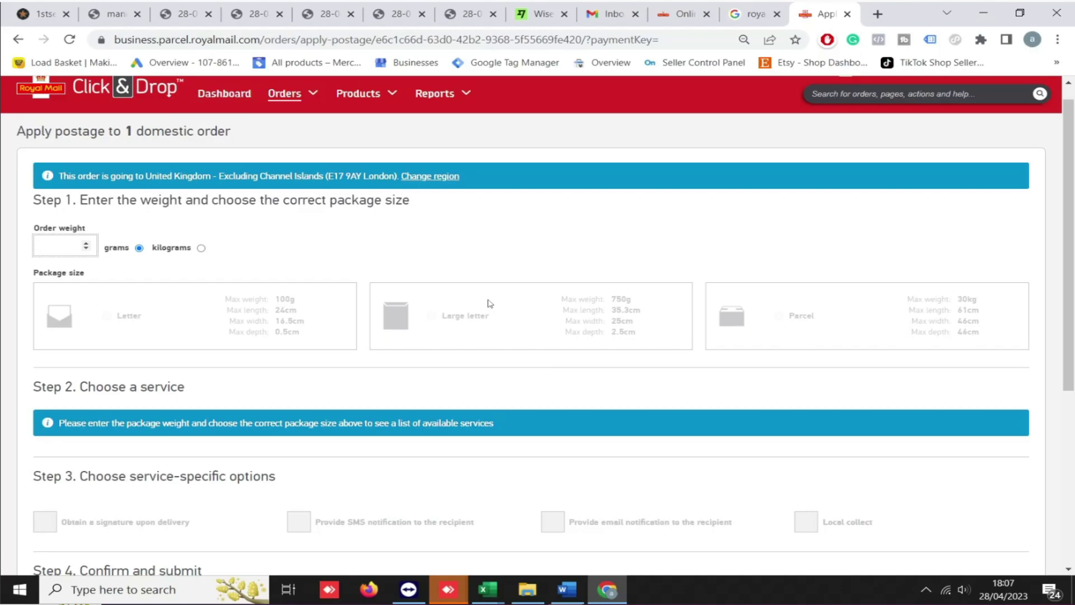
Step: Set the order weight to 120 grams for the large letter and view the available services
type("120")
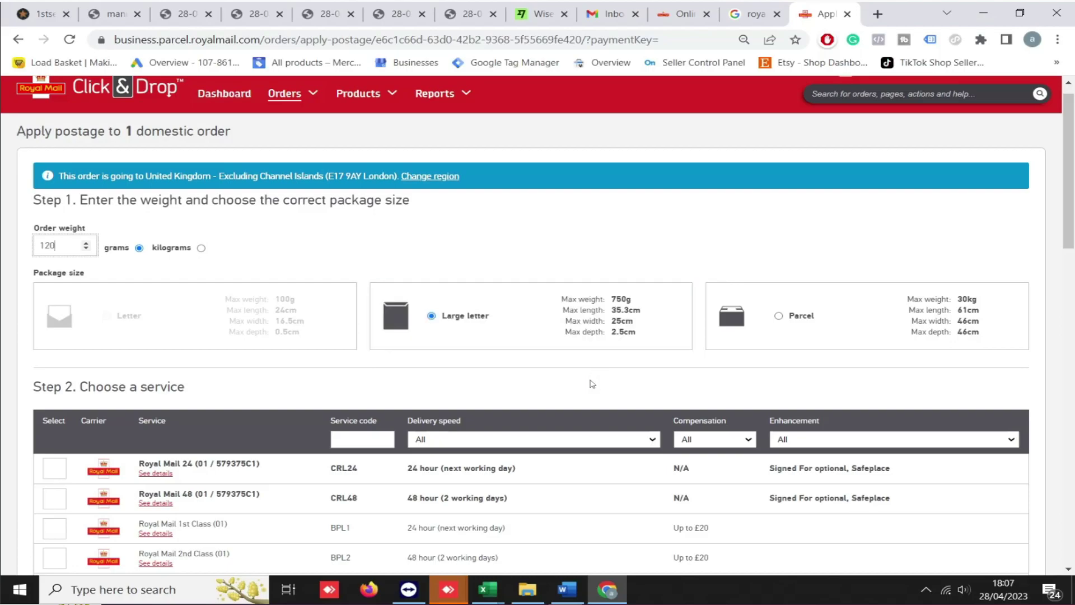
scroll(593, 375, "down", 1)
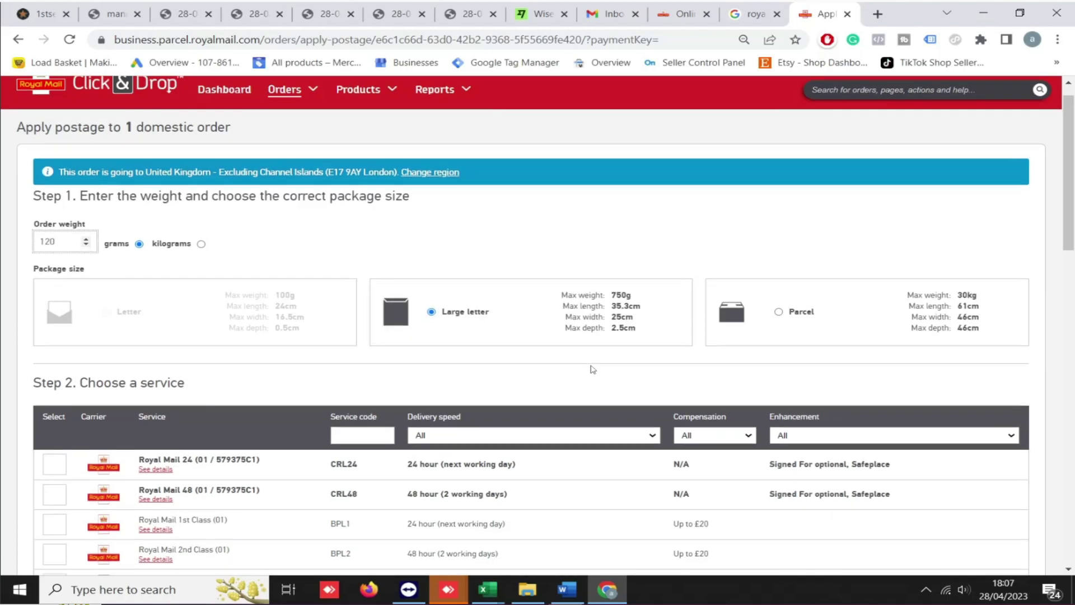
scroll(593, 370, "down", 1)
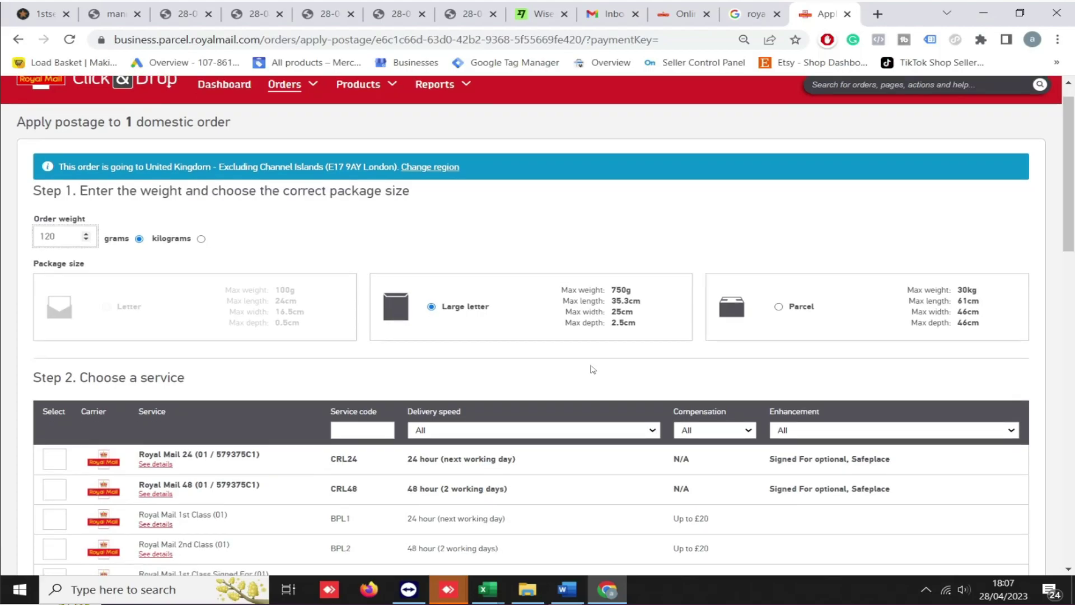
Step: Choose the Royal Mail 24 service (CRL24) without signature on delivery and apply the postage to the order
scroll(593, 369, "down", 1)
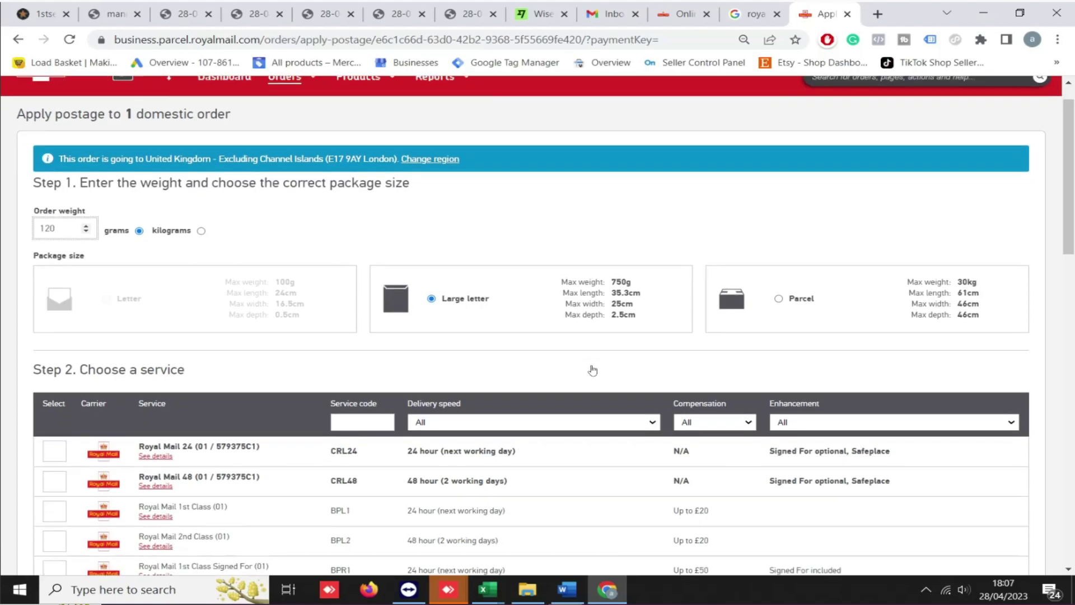
scroll(593, 370, "down", 2)
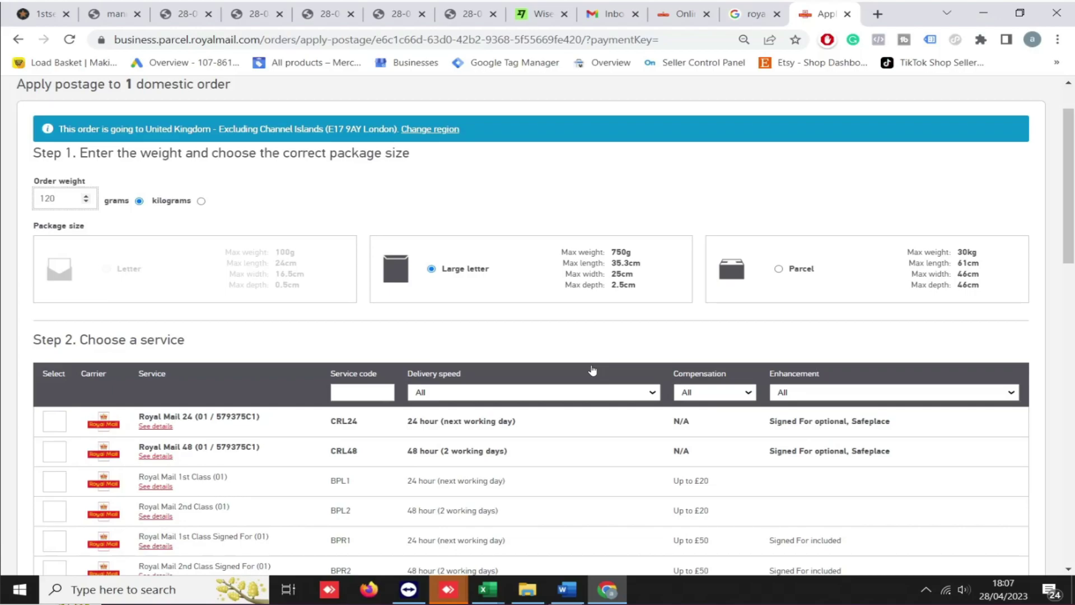
scroll(593, 371, "down", 2)
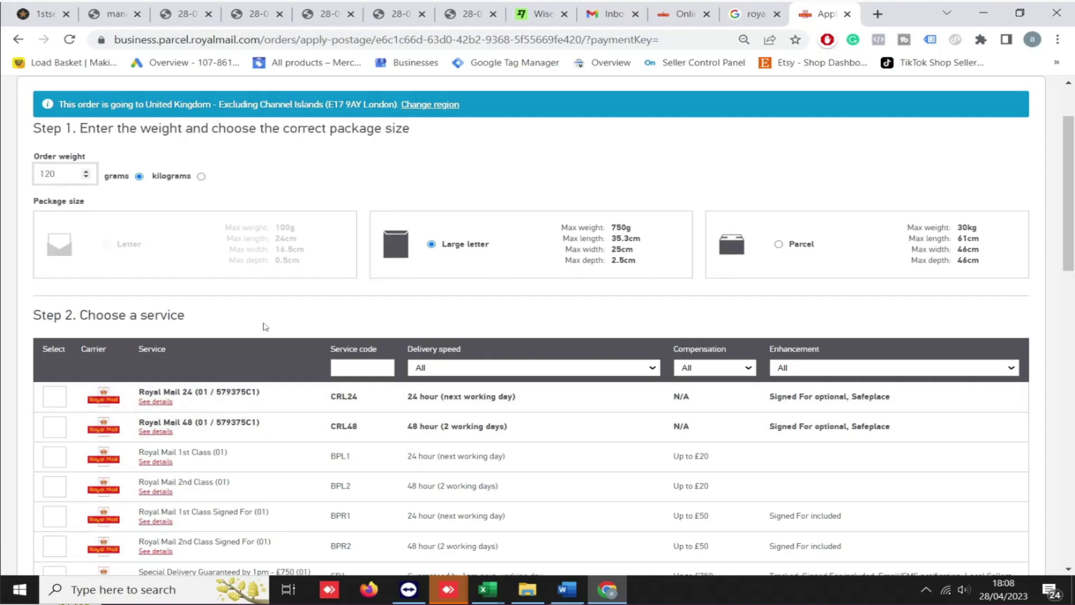
left_click(53, 401)
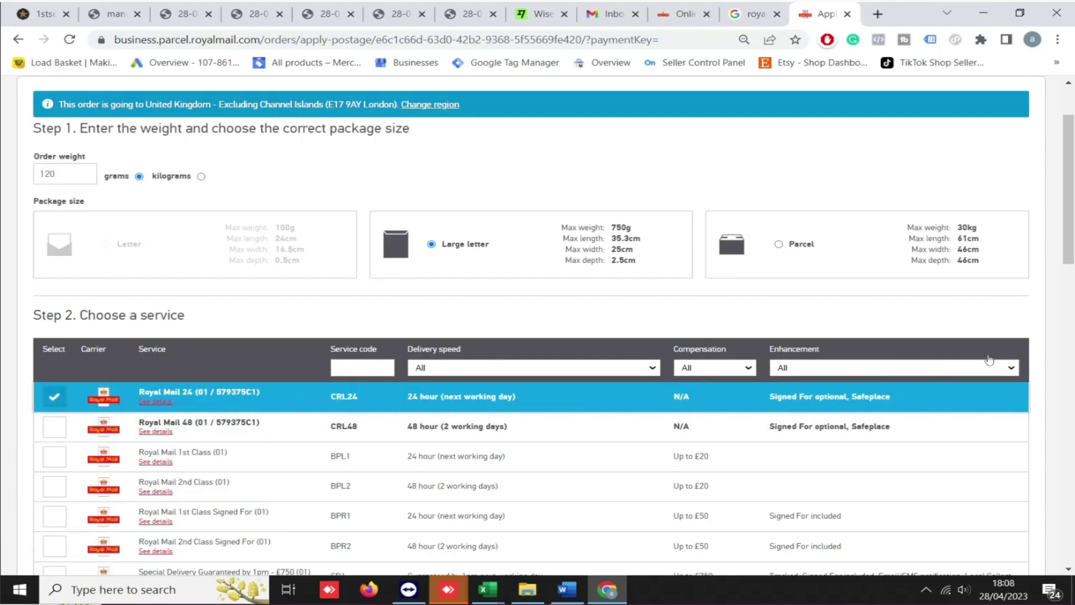
scroll(985, 359, "down", 2)
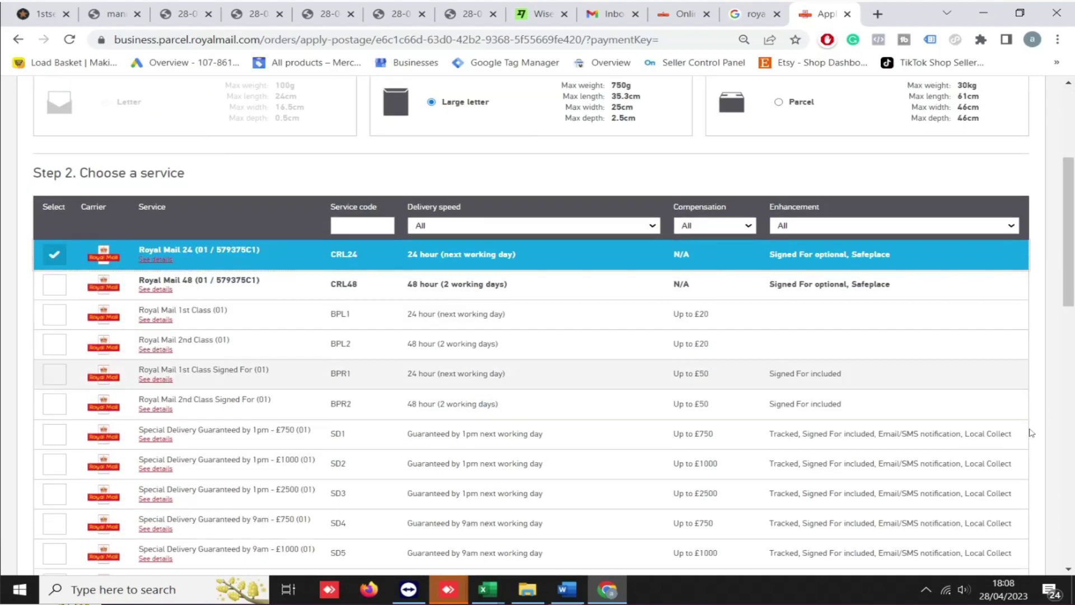
scroll(1031, 432, "down", 5)
scroll(1030, 433, "down", 10)
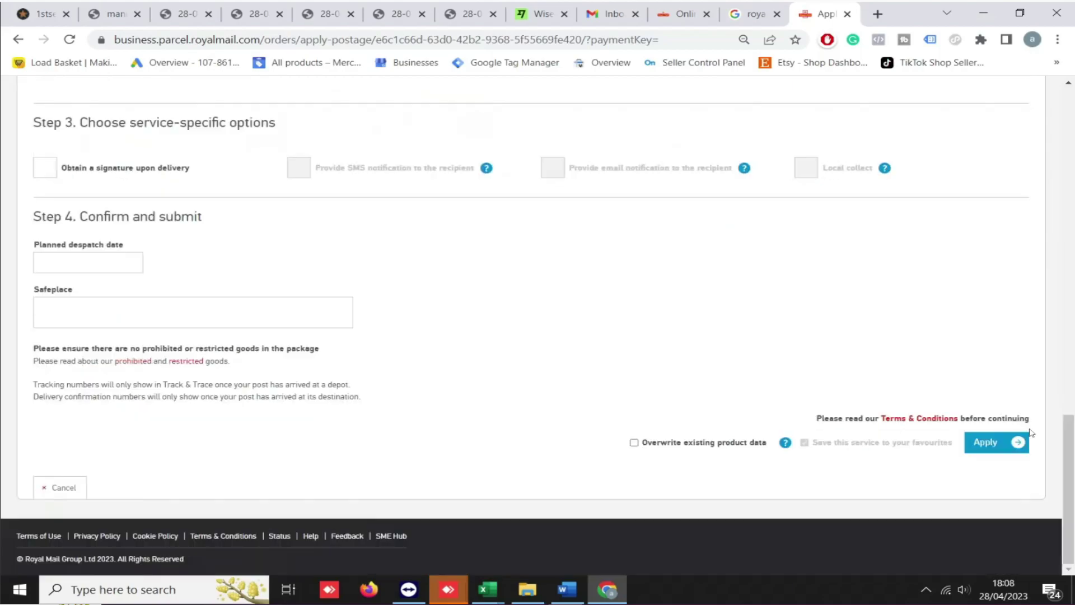
left_click(996, 452)
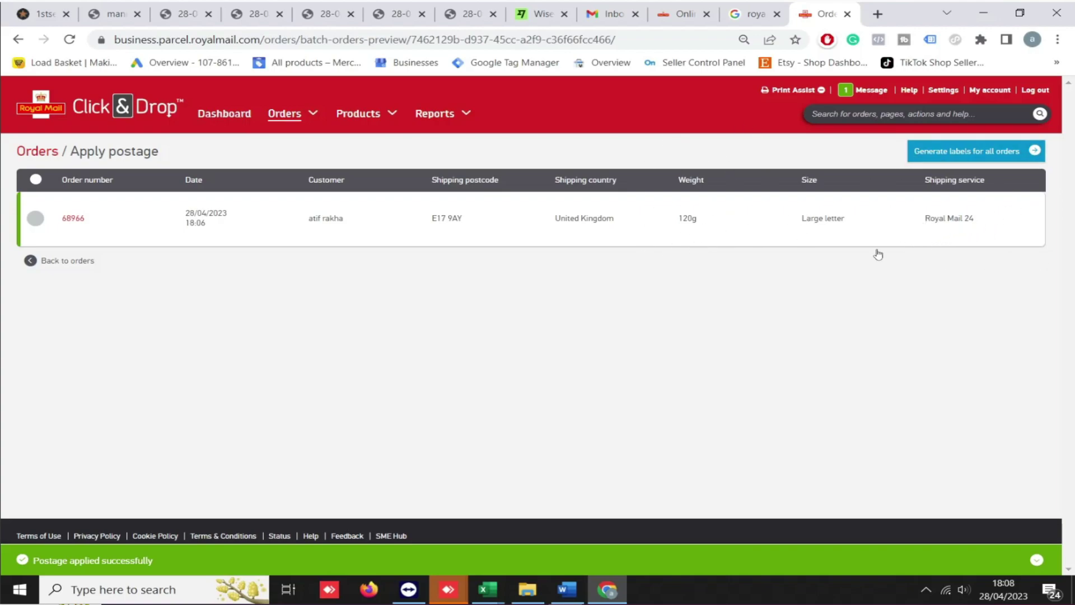
Step: Generate the order's shipping label and check the recipient address and product line in the downloaded label PDF
left_click(36, 182)
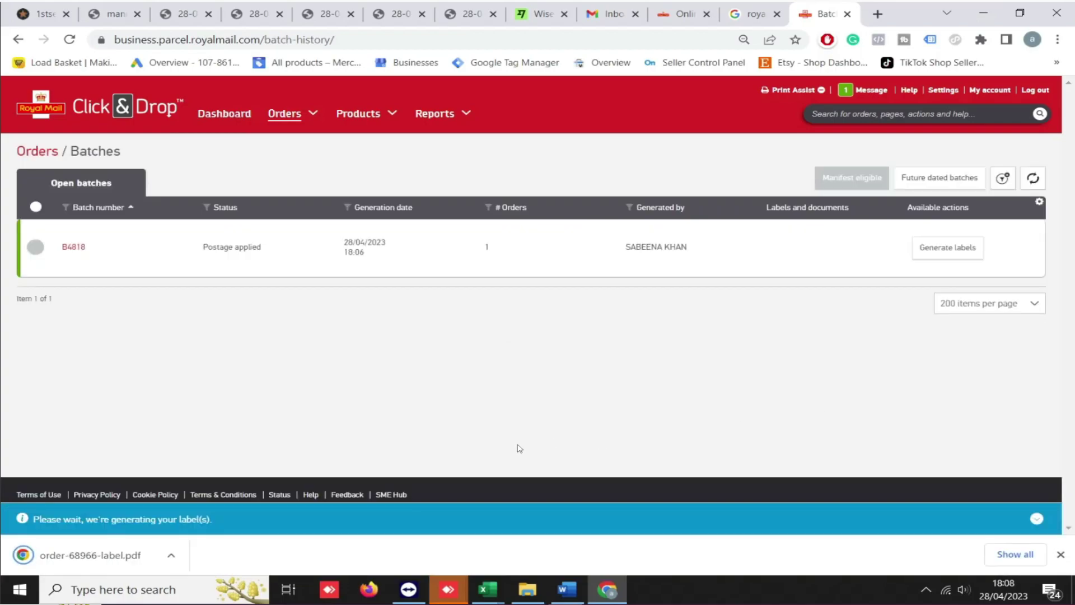
left_click(124, 555)
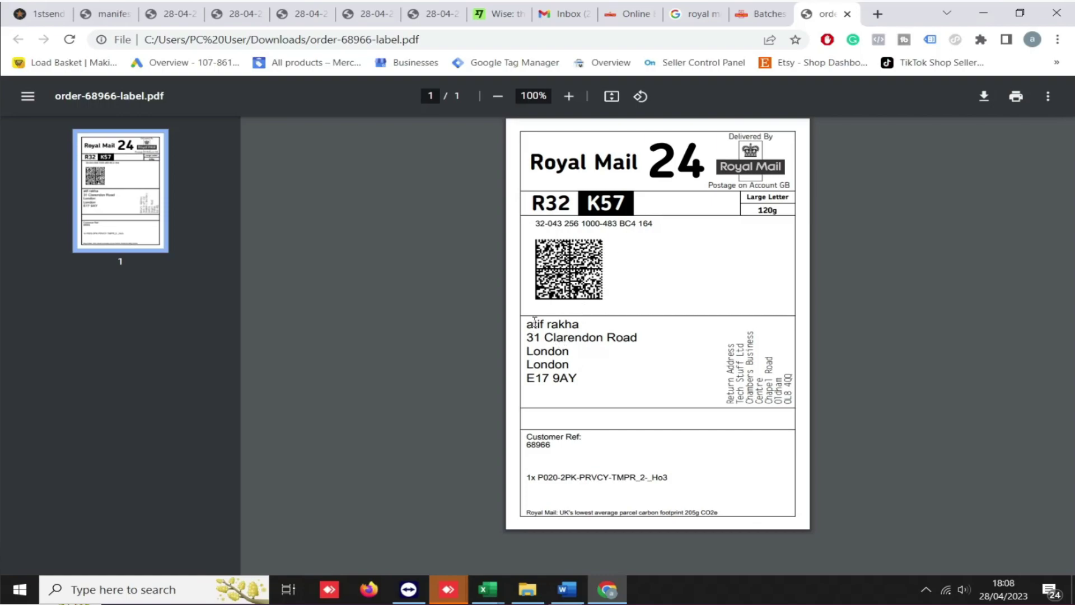
triple_click(578, 322)
left_click(608, 357)
left_click_drag(526, 482, 561, 479)
left_click_drag(690, 482, 680, 486)
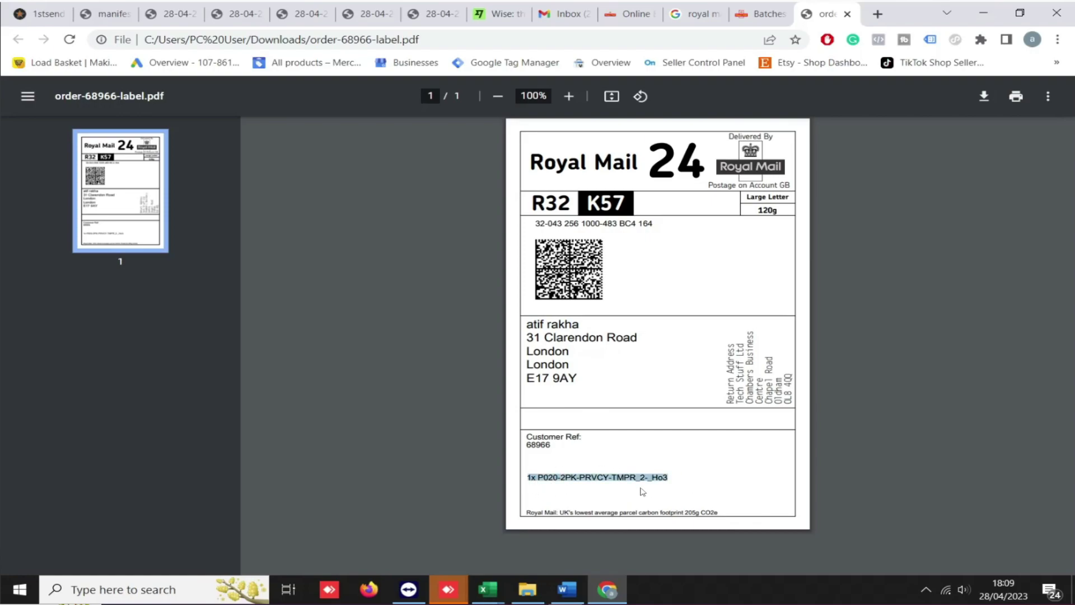
left_click(577, 494)
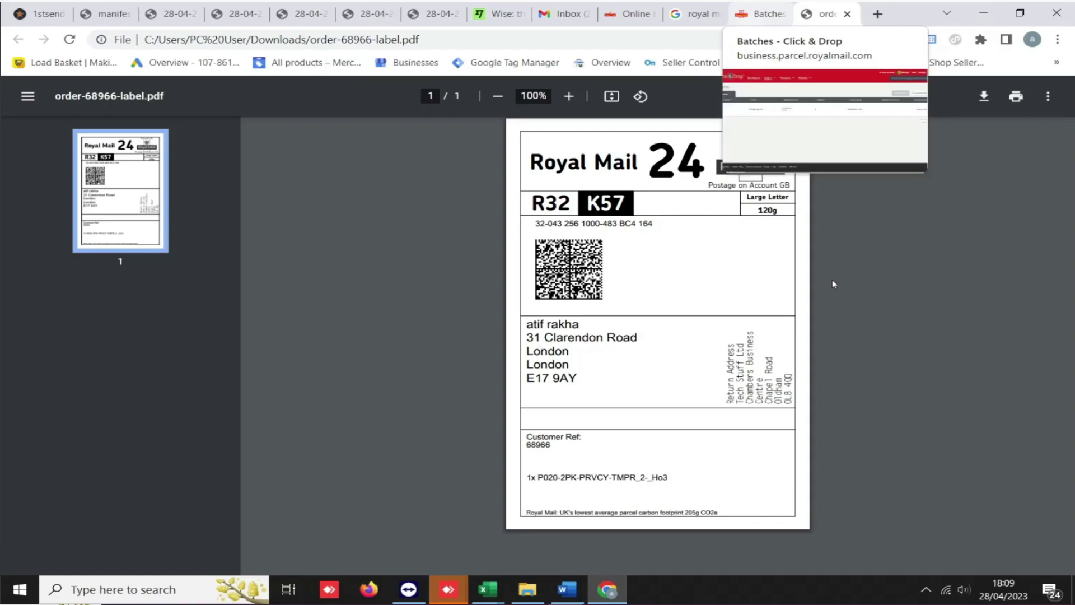
Step: Return to the open batches, select the batch and manifest it, confirming that it contains no prohibited or restricted goods
key("ctrl+shift+Tab")
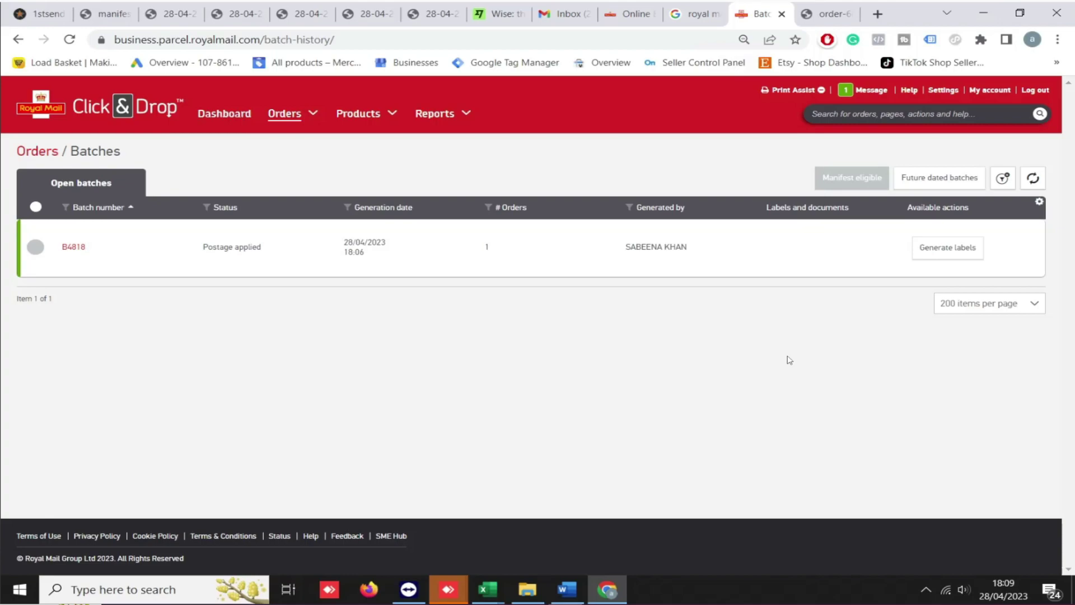
left_click(36, 207)
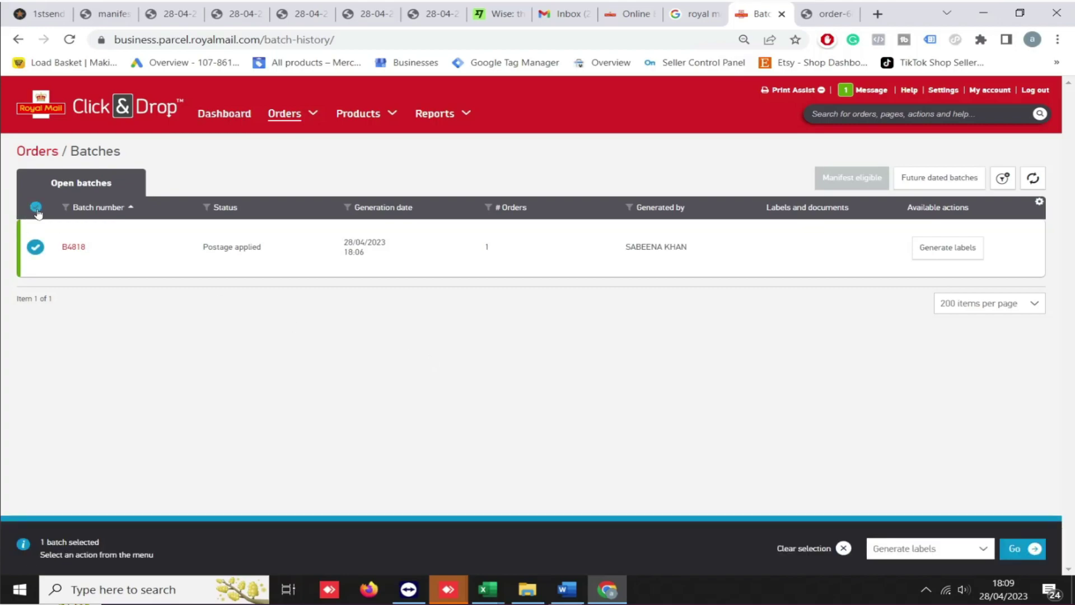
left_click(1017, 553)
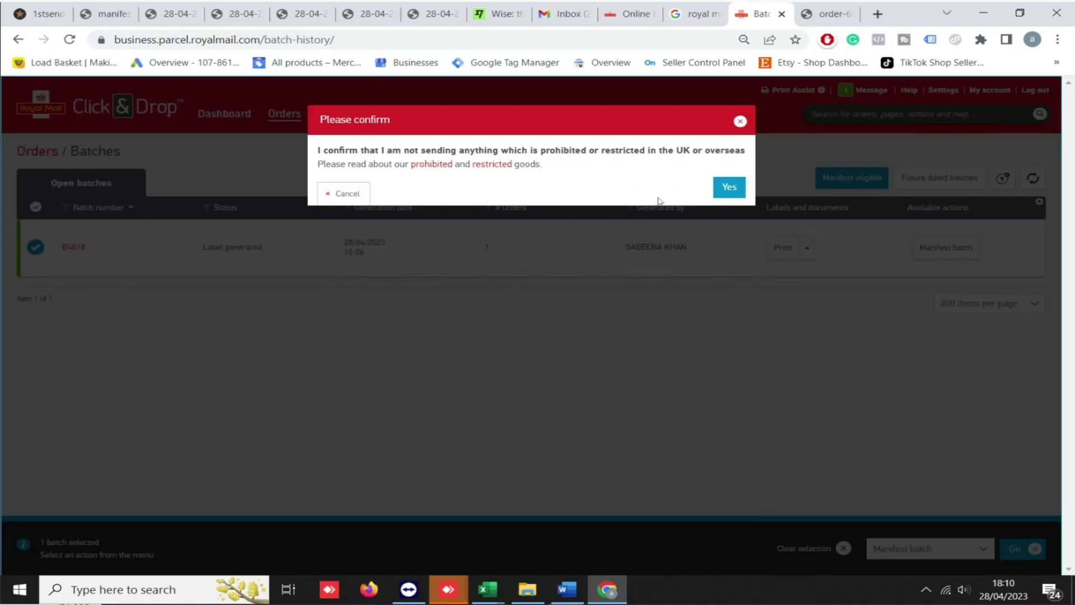
left_click(727, 190)
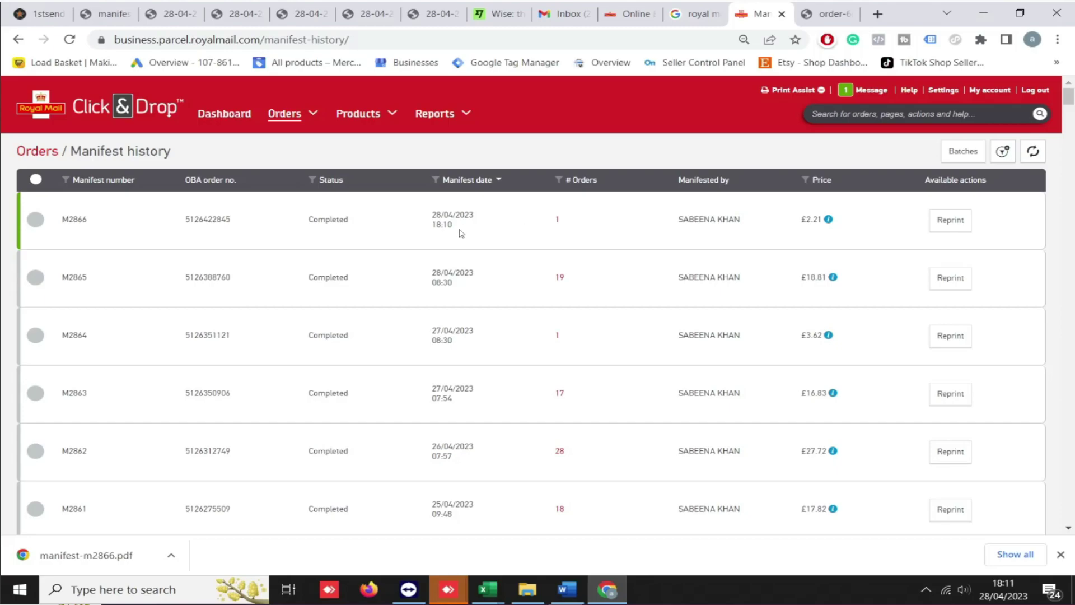
Step: Check the date and order count of the newest manifest in the history, and return to the label PDF
left_click_drag(466, 217, 441, 216)
left_click_drag(552, 227, 567, 225)
left_click(567, 225)
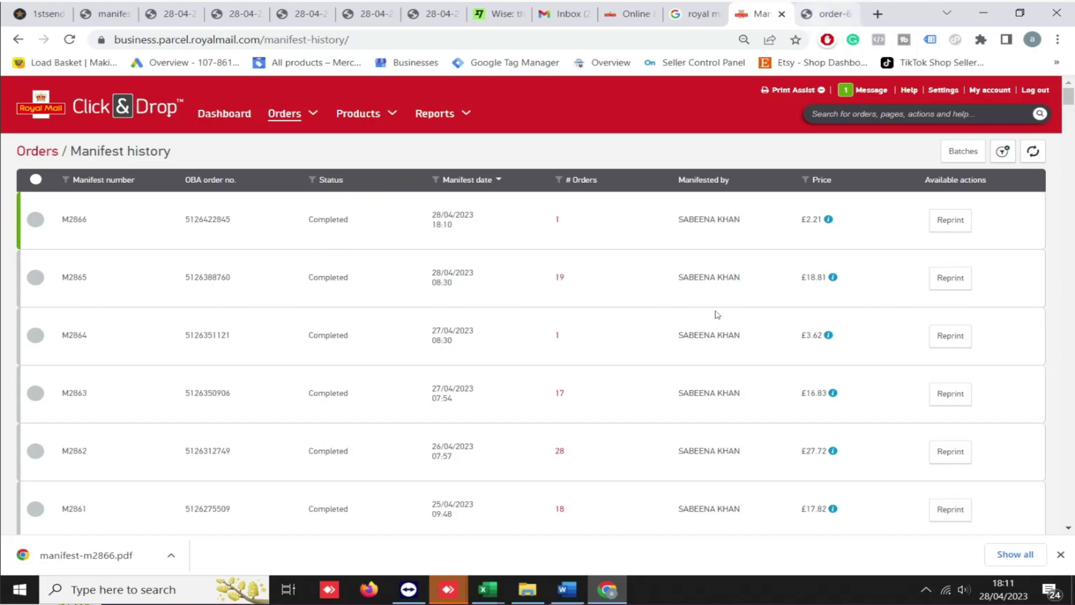
key("ctrl+Tab")
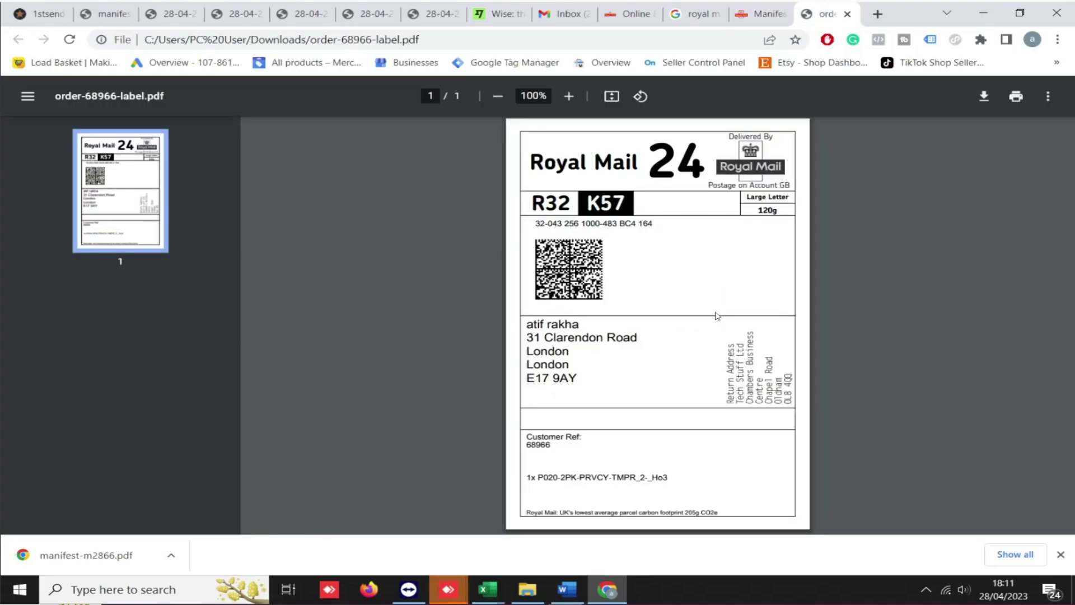